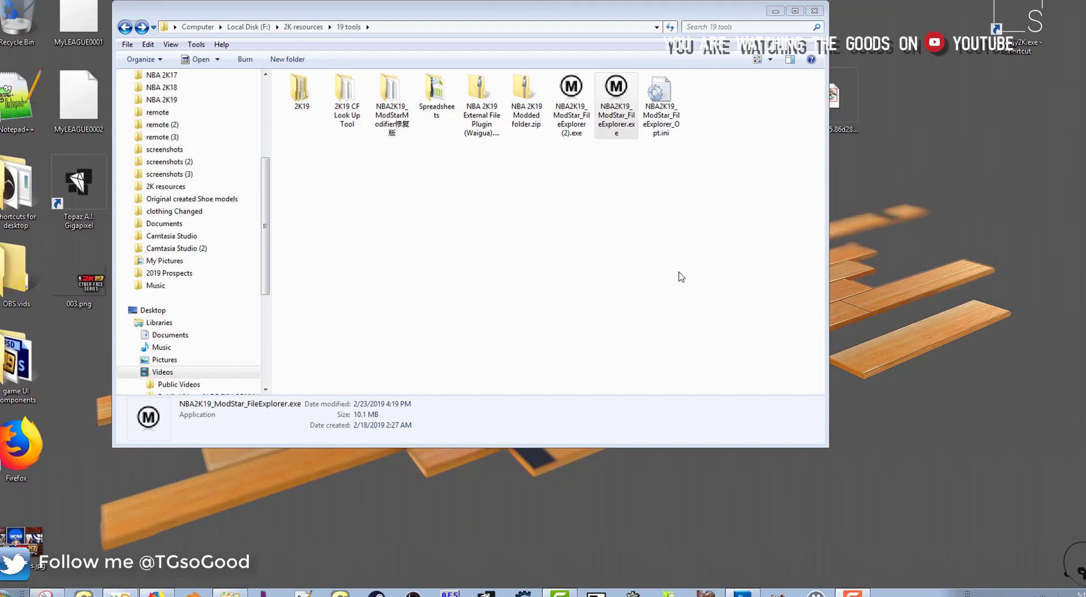
Launch NBA2K19_ModStar_FileExplorer (2).exe from the 19 tools folder and move its window fully into view
{"action": "left_click", "coordinate": [617, 99]}
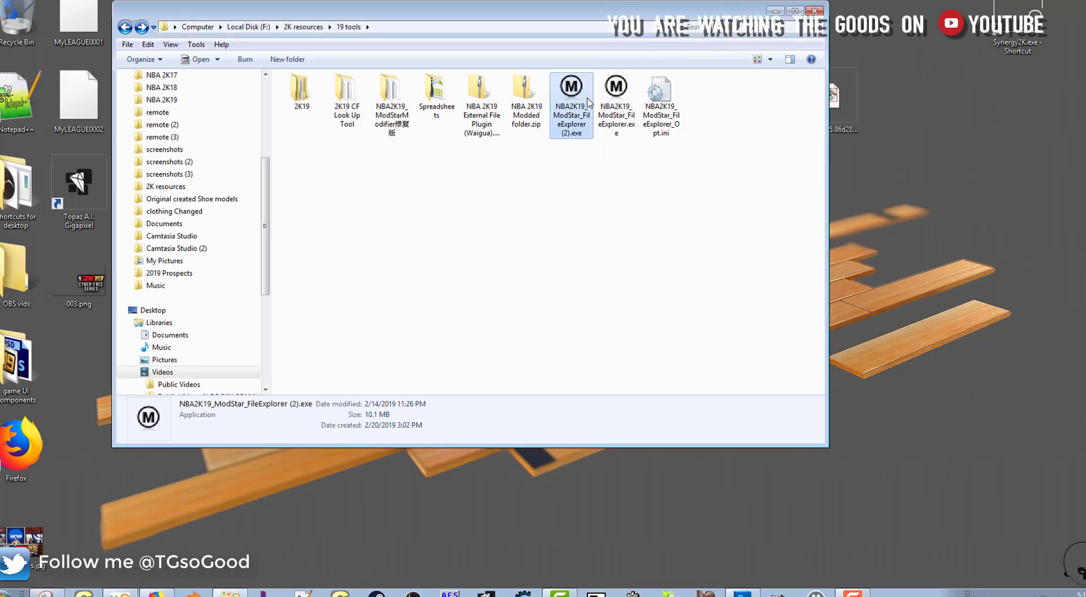
{"action": "left_click", "coordinate": [657, 102]}
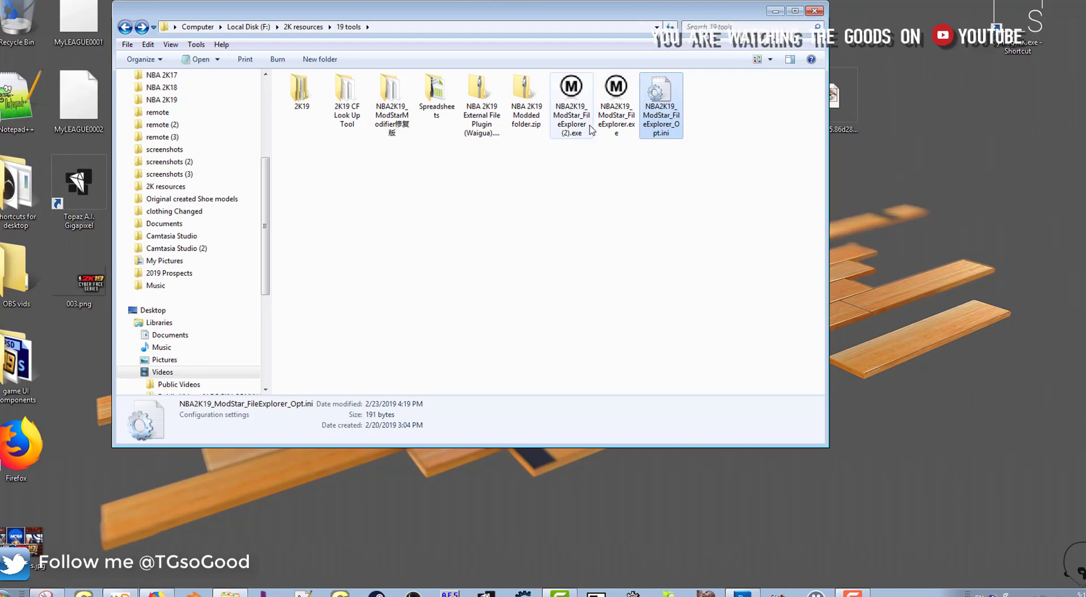
{"action": "left_click", "coordinate": [589, 129]}
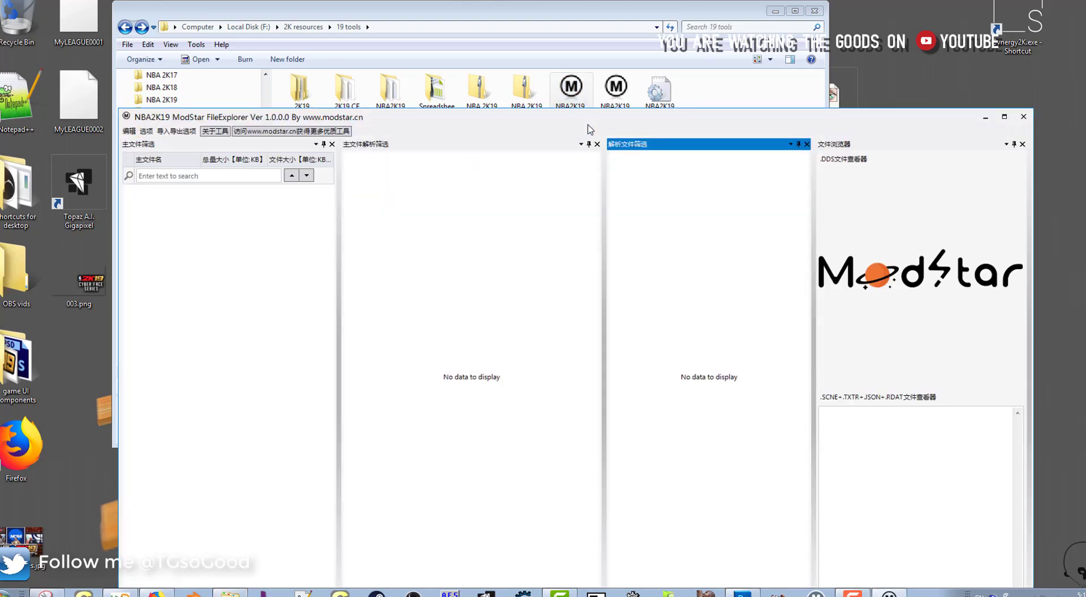
{"action": "left_click_drag", "start_coordinate": [589, 125], "coordinate": [580, 35]}
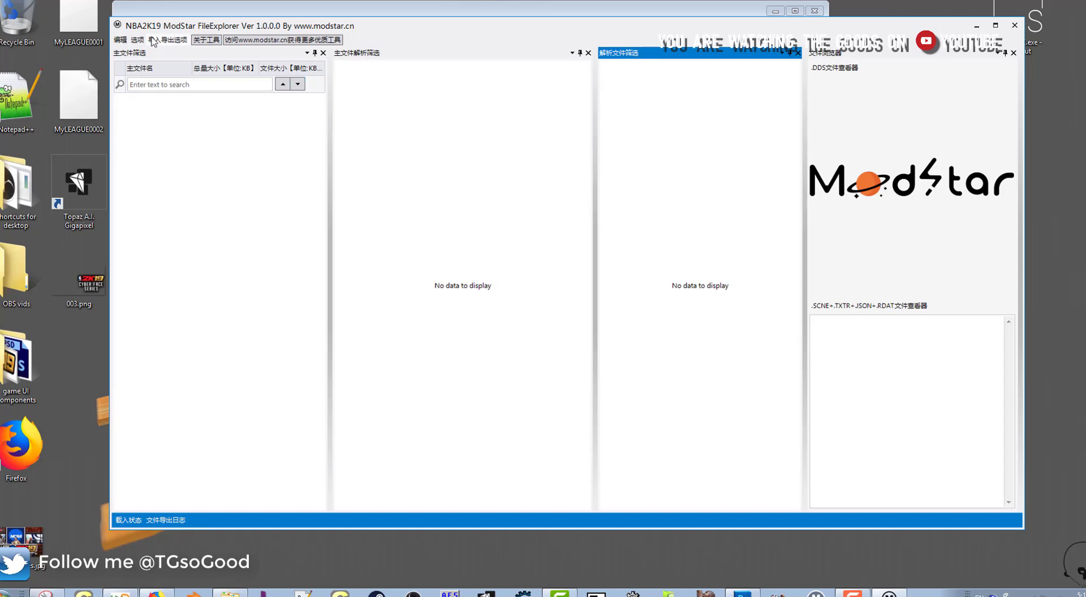
Try to load the main file list in the unconfigured ModStar FileExplorer and dismiss the exception dialog
{"action": "left_click", "coordinate": [119, 40]}
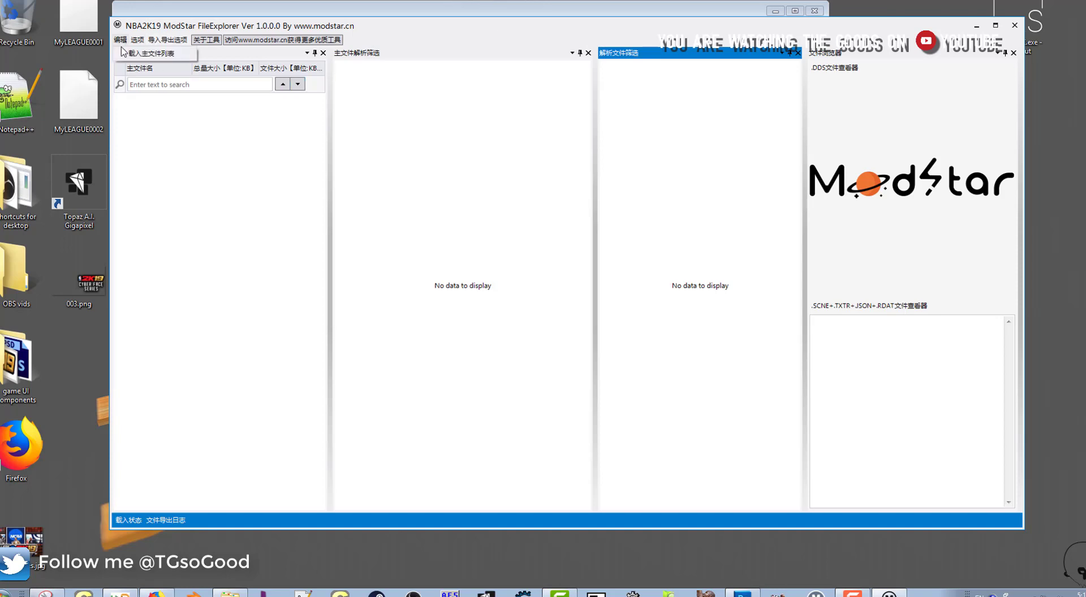
{"action": "left_click", "coordinate": [160, 56]}
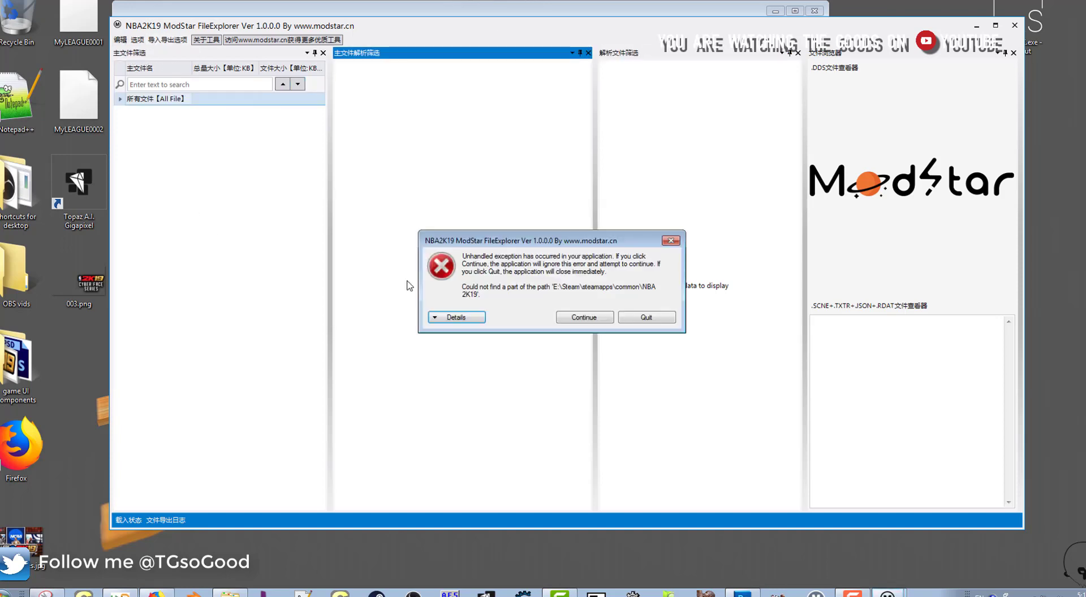
{"action": "left_click_drag", "start_coordinate": [509, 242], "coordinate": [467, 137]}
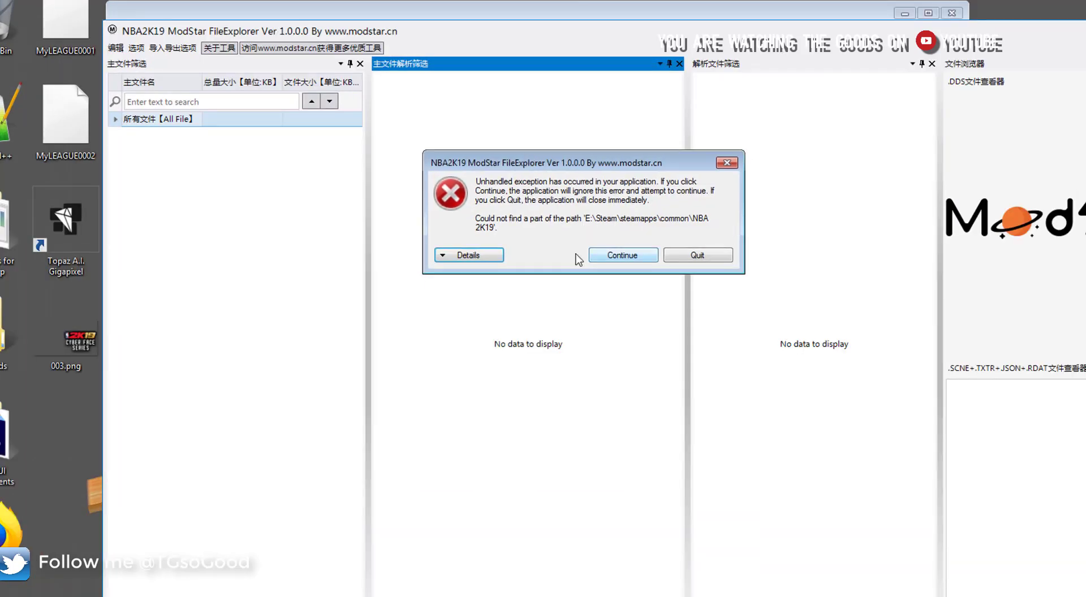
{"action": "left_click", "coordinate": [618, 255]}
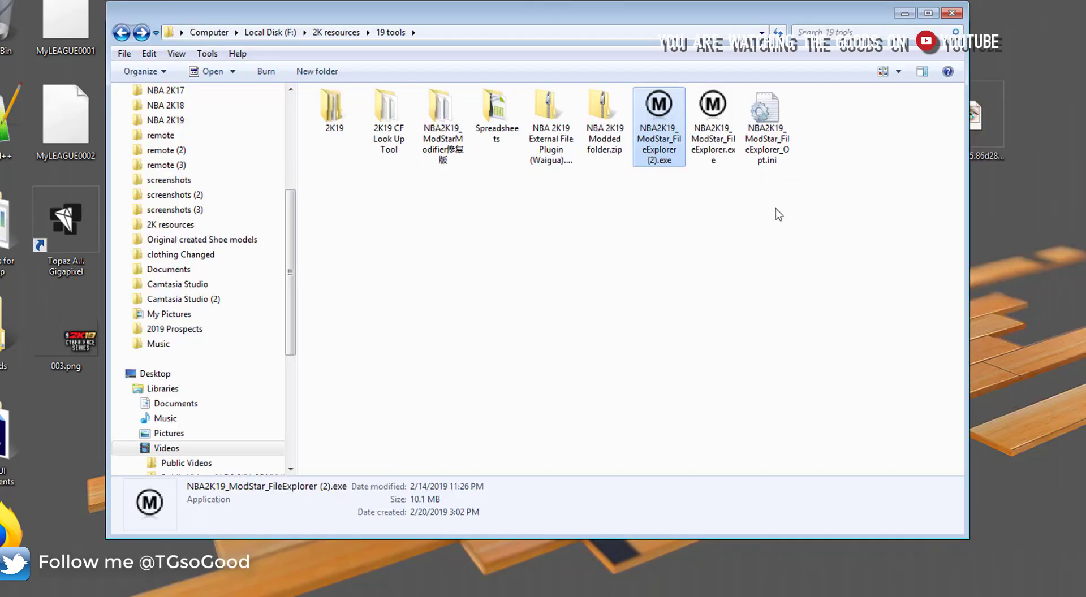
Open NBA2K19_ModStar_FileExplorer (2).exe as an archive in WinRAR and reposition the archive window
{"action": "left_click", "coordinate": [771, 151]}
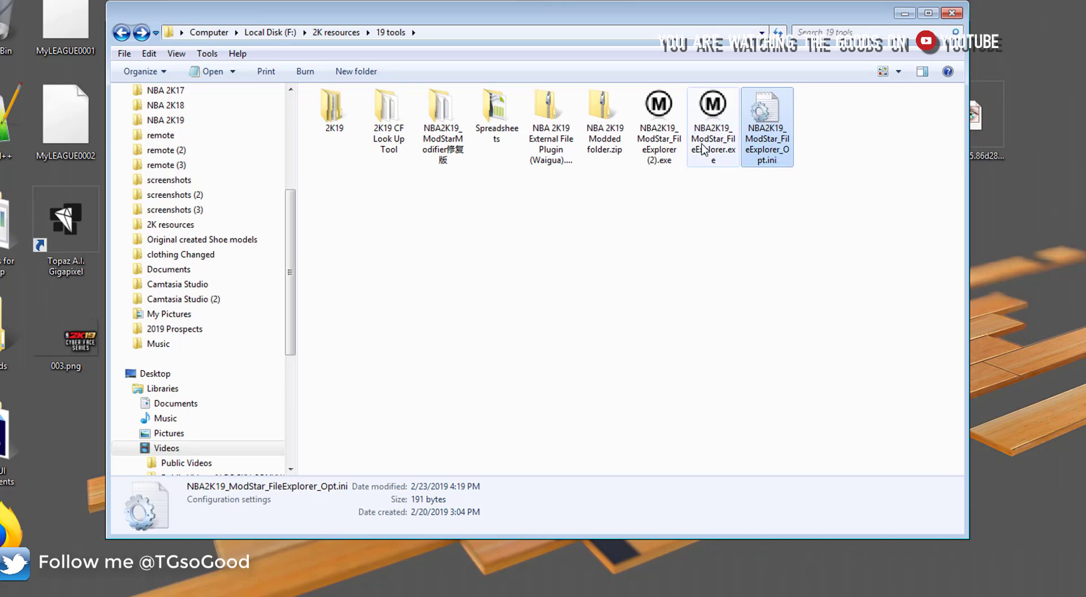
{"action": "right_click", "coordinate": [673, 142]}
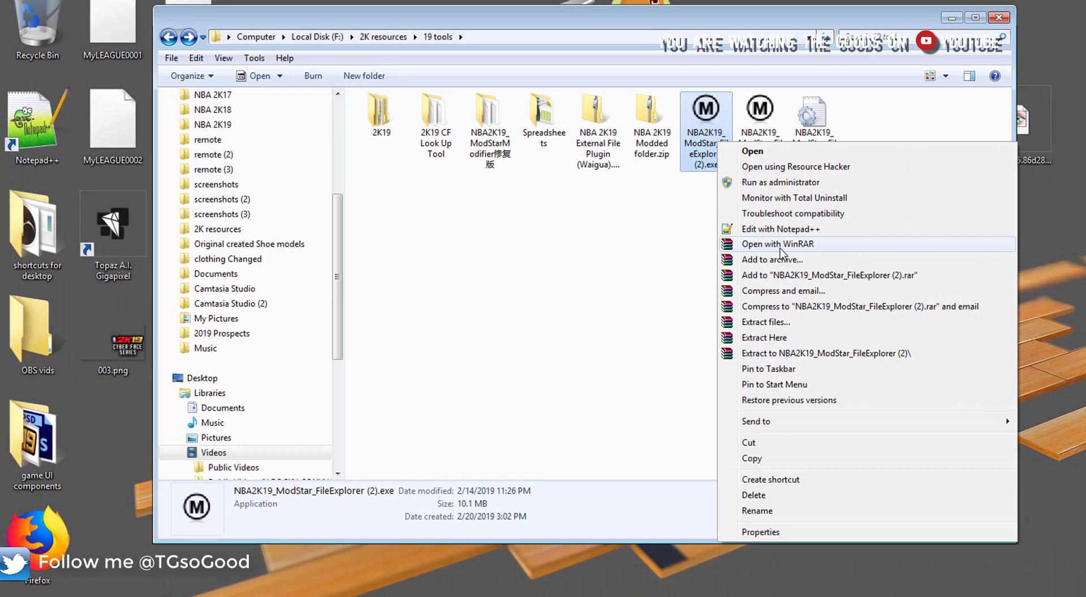
{"action": "left_click", "coordinate": [734, 243]}
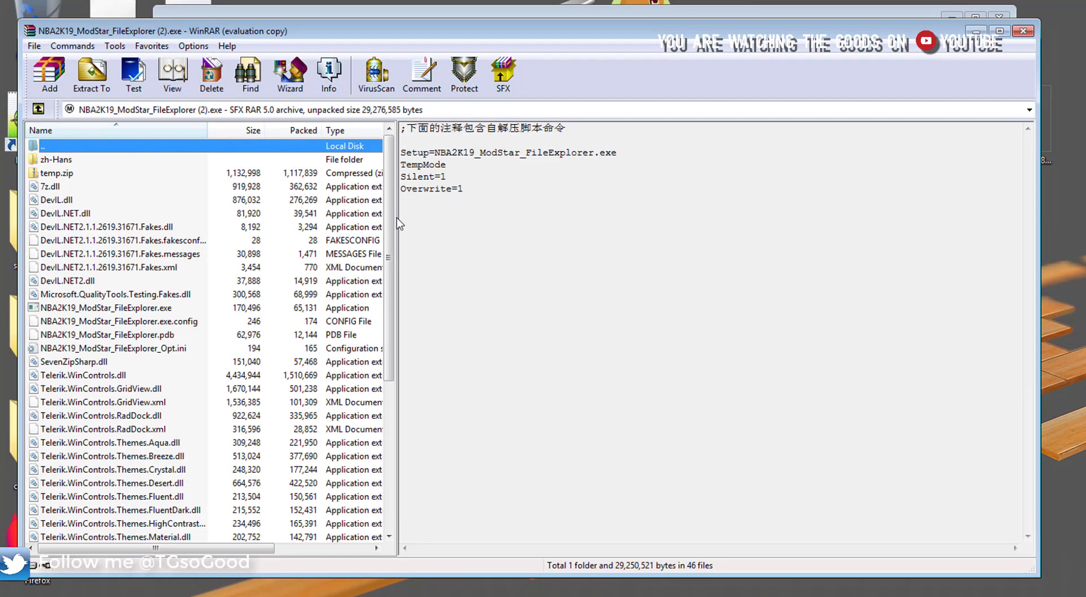
{"action": "left_click", "coordinate": [601, 307]}
{"action": "left_click_drag", "start_coordinate": [425, 32], "coordinate": [575, 27]}
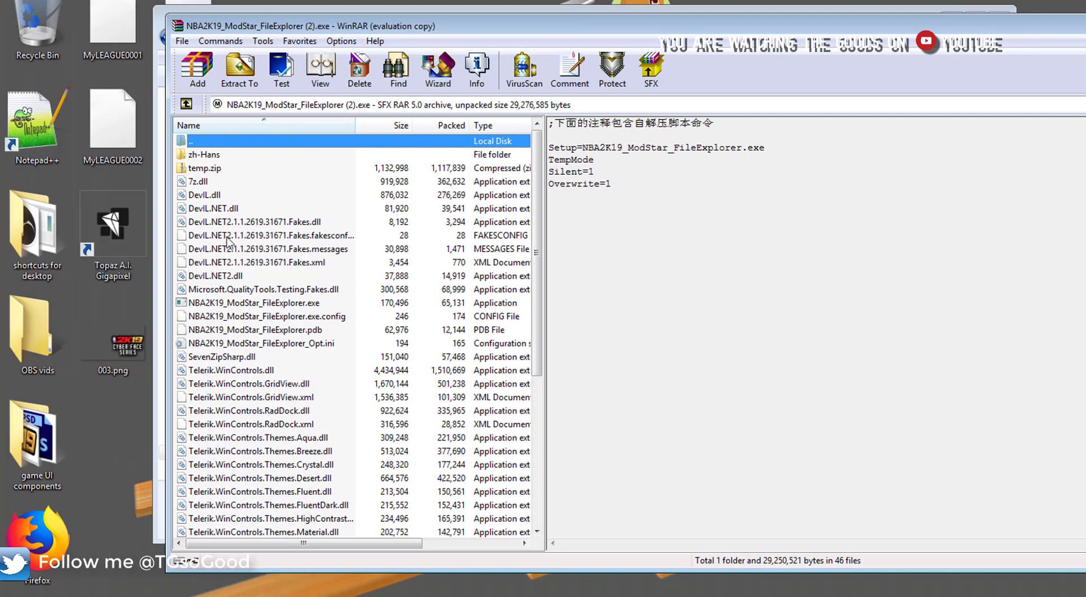
Open NBA2K19_ModStar_FileExplorer_Opt.ini from inside the archive in Notepad
{"action": "left_click", "coordinate": [318, 345]}
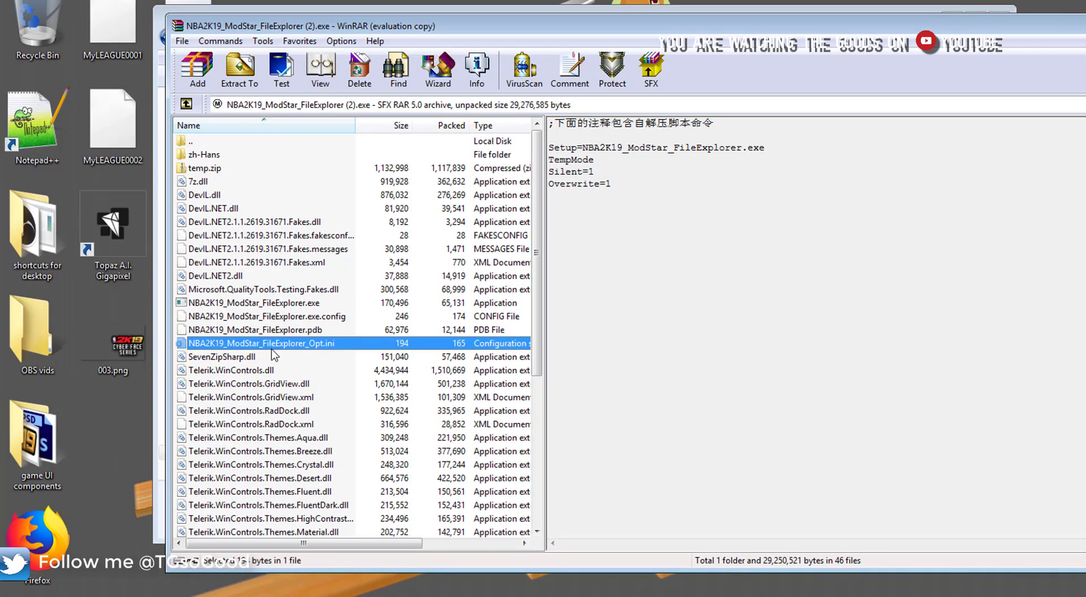
{"action": "left_click_drag", "start_coordinate": [676, 25], "coordinate": [751, 228]}
{"action": "left_click", "coordinate": [833, 161]}
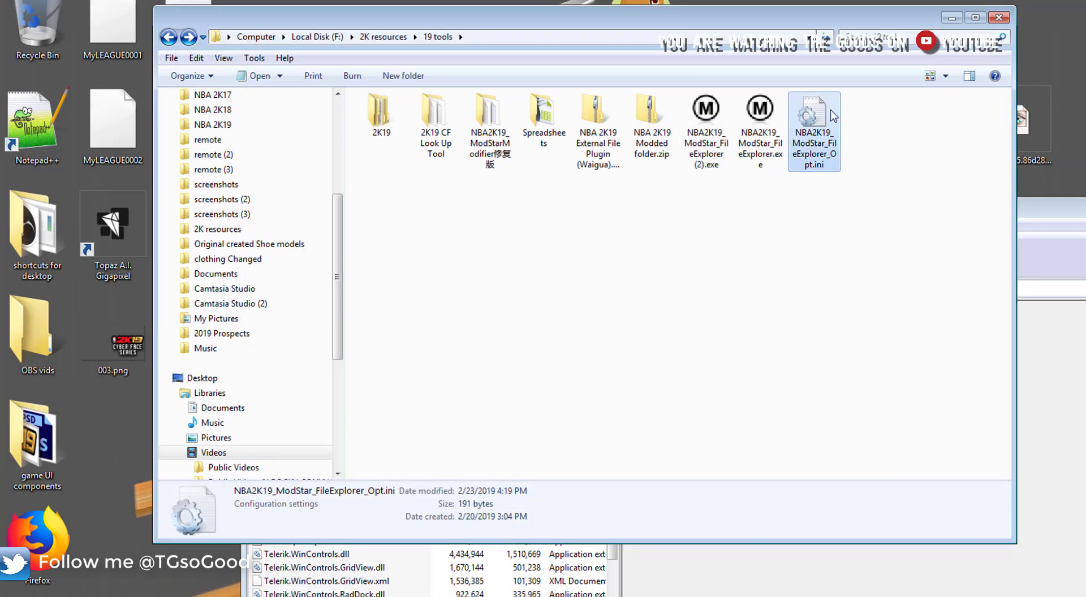
{"action": "left_click", "coordinate": [1082, 213]}
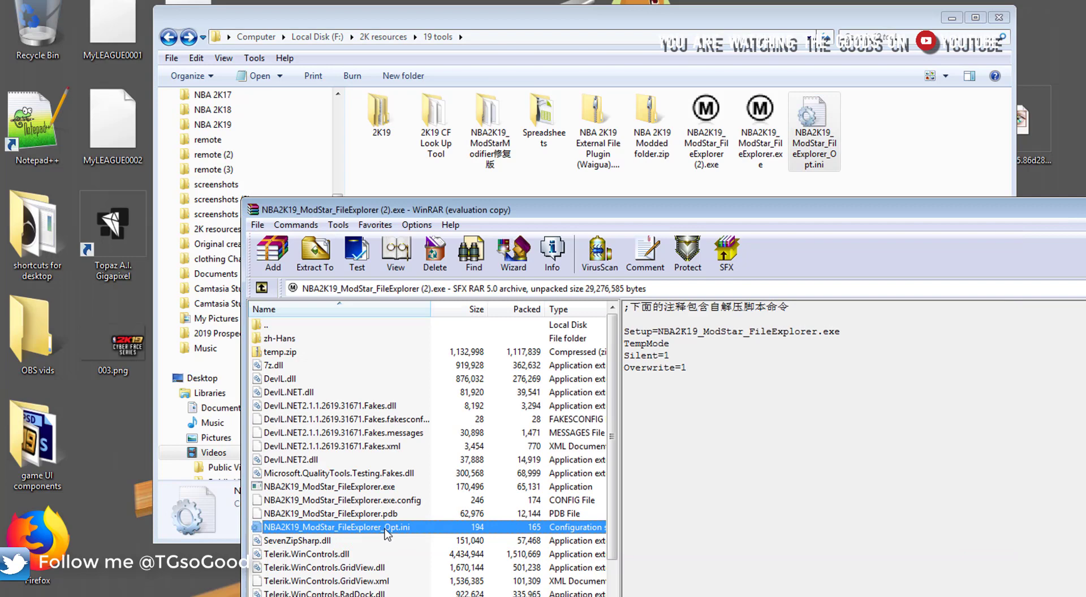
{"action": "mouse_move", "coordinate": [387, 535]}
{"action": "left_mouse_down"}
{"action": "mouse_move", "coordinate": [723, 214]}
{"action": "mouse_move", "coordinate": [839, 149]}
{"action": "mouse_move", "coordinate": [535, 470]}
{"action": "mouse_move", "coordinate": [406, 532]}
{"action": "left_mouse_up"}
{"action": "double_click", "coordinate": [408, 535]}
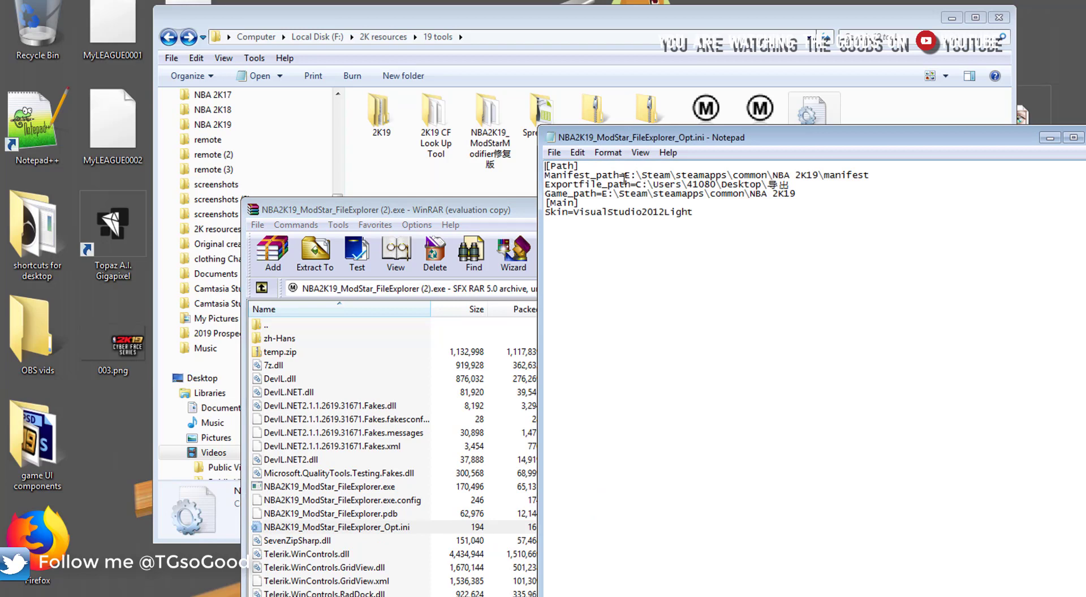
Review the Manifest_path, Exportfile_path and Game_path entries in the ini file, and close Notepad and WinRAR
{"action": "left_click_drag", "start_coordinate": [627, 175], "coordinate": [886, 172]}
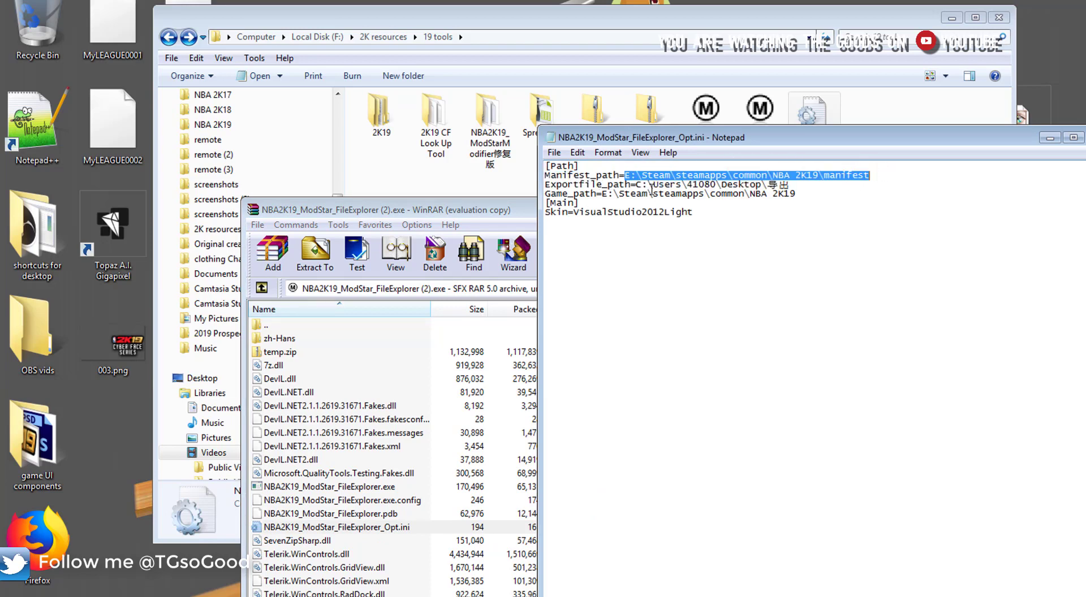
{"action": "left_click_drag", "start_coordinate": [638, 185], "coordinate": [792, 185]}
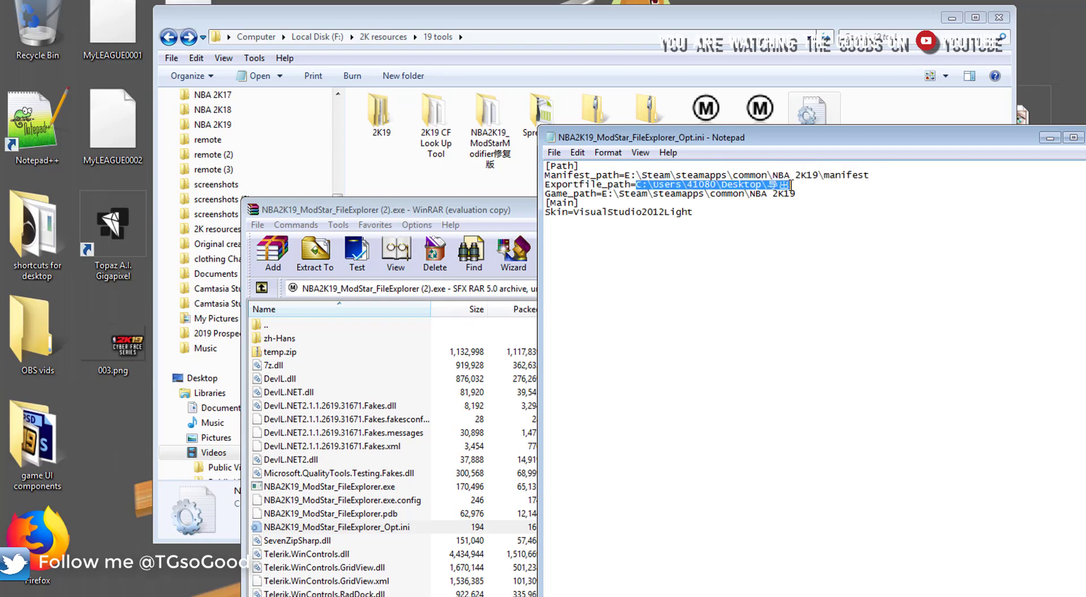
{"action": "left_click_drag", "start_coordinate": [603, 194], "coordinate": [808, 197]}
{"action": "left_click", "coordinate": [769, 233]}
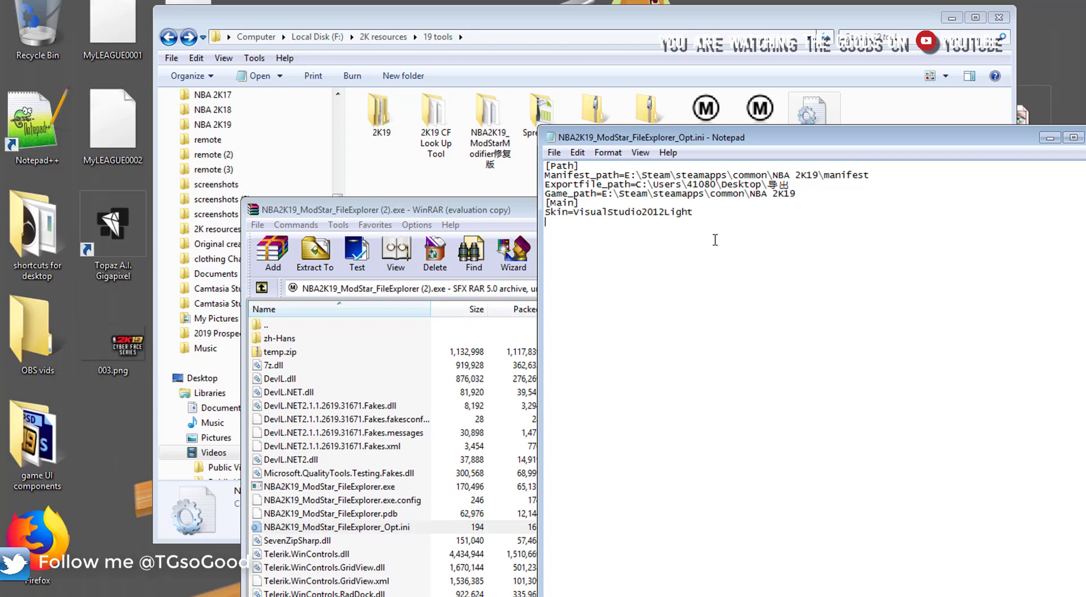
{"action": "key", "text": "alt+F4"}
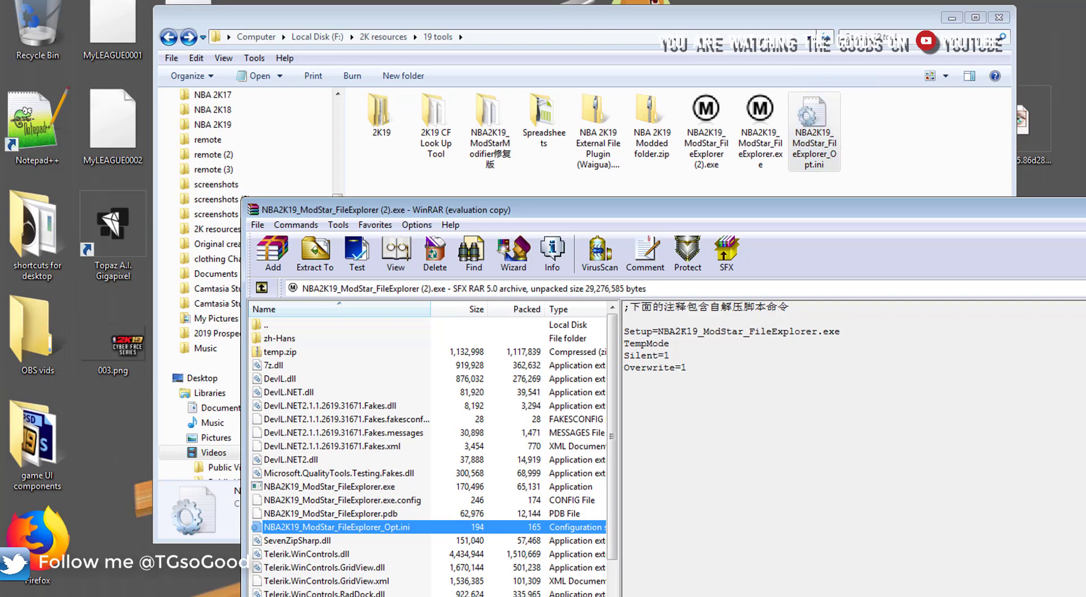
{"action": "key", "text": "alt+F4"}
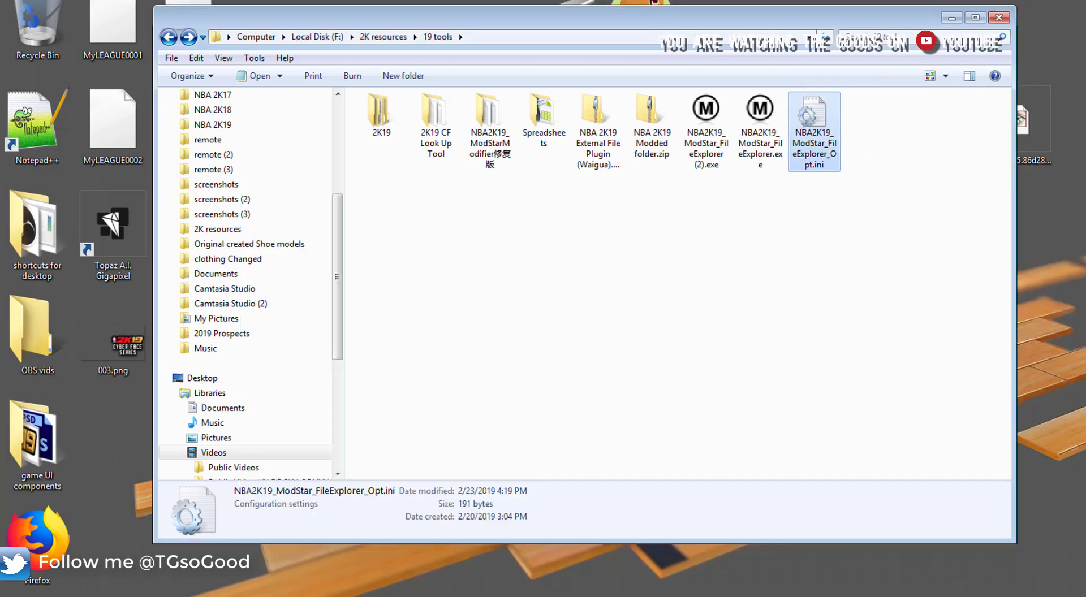
Launch NBA2K19_ModStar_FileExplorer.exe from the 19 tools folder and load the main file list
{"action": "left_click", "coordinate": [765, 144]}
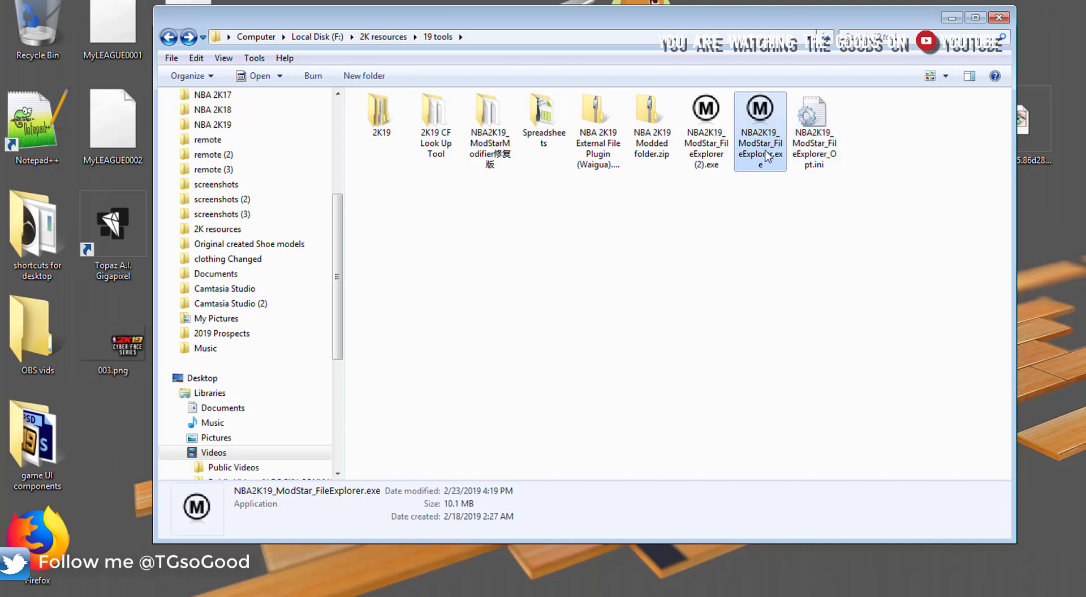
{"action": "double_click", "coordinate": [771, 154]}
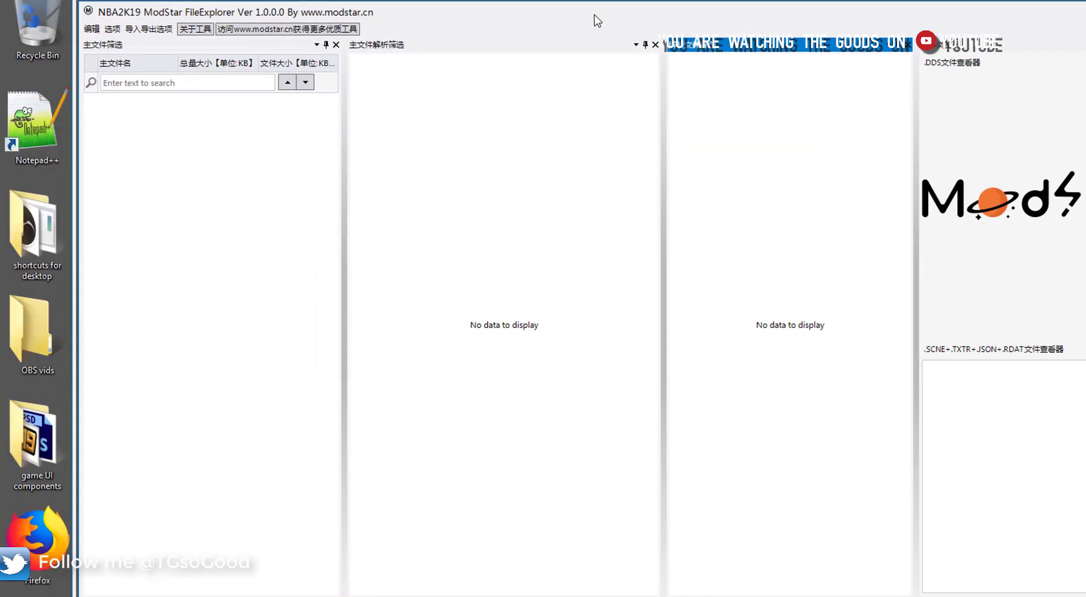
{"action": "left_click_drag", "start_coordinate": [597, 21], "coordinate": [656, 32]}
{"action": "left_click", "coordinate": [150, 40]}
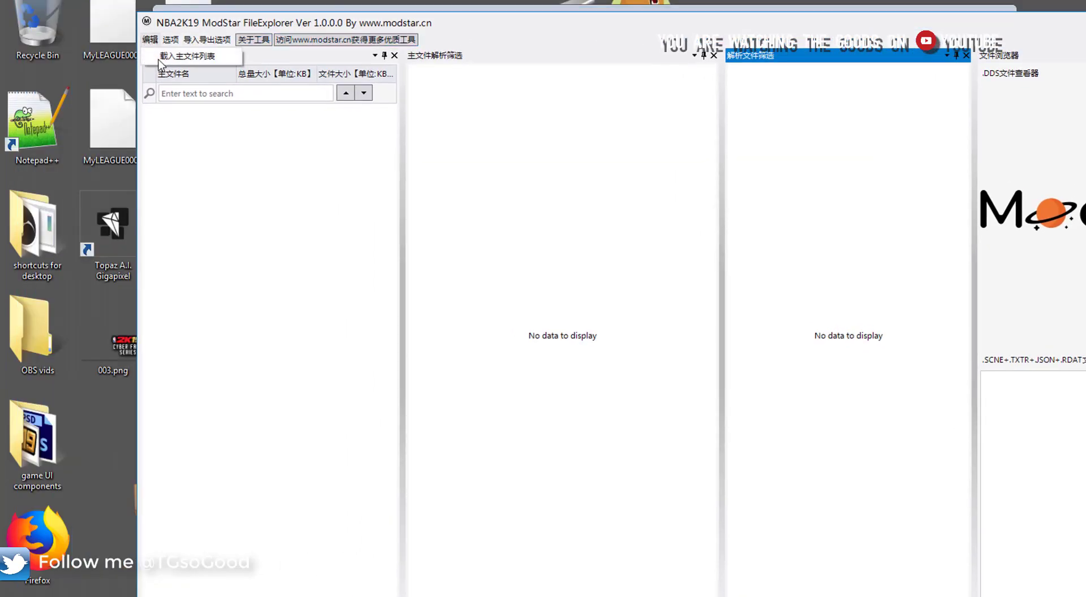
{"action": "left_click", "coordinate": [179, 59]}
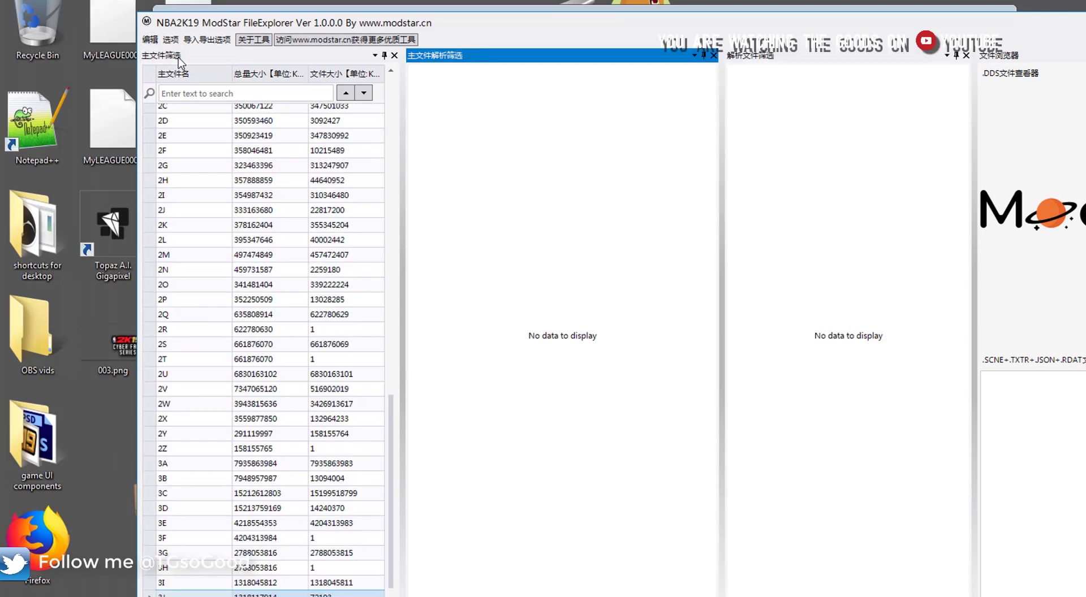
Open main file 0C from the start of the main file list and browse its parsed entries
{"action": "left_click", "coordinate": [394, 450]}
{"action": "left_click_drag", "start_coordinate": [394, 450], "coordinate": [358, 138]}
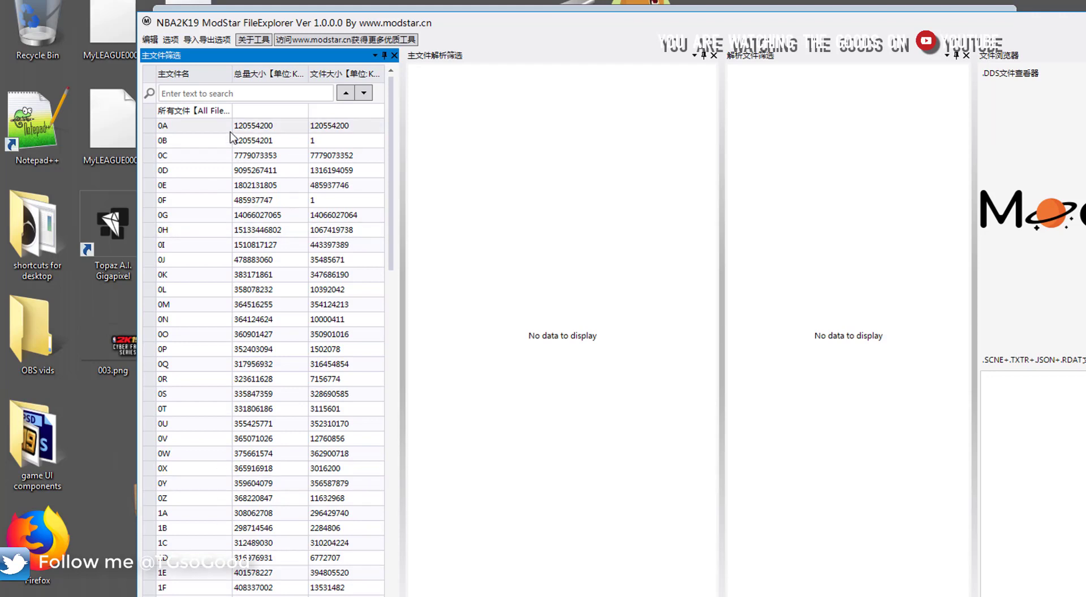
{"action": "left_click", "coordinate": [169, 158]}
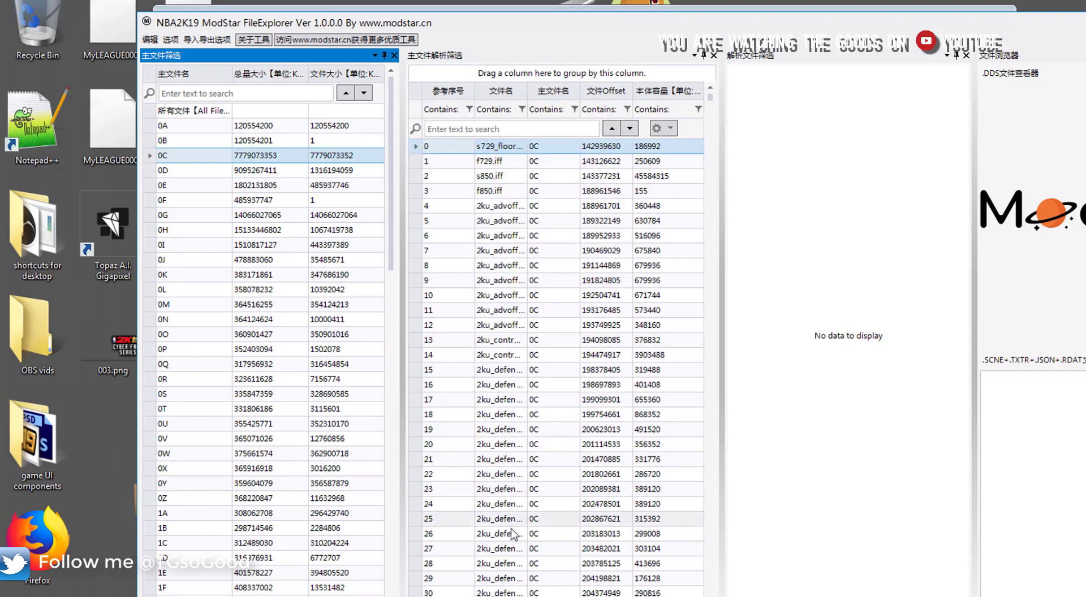
{"action": "left_click_drag", "start_coordinate": [711, 100], "coordinate": [718, 181]}
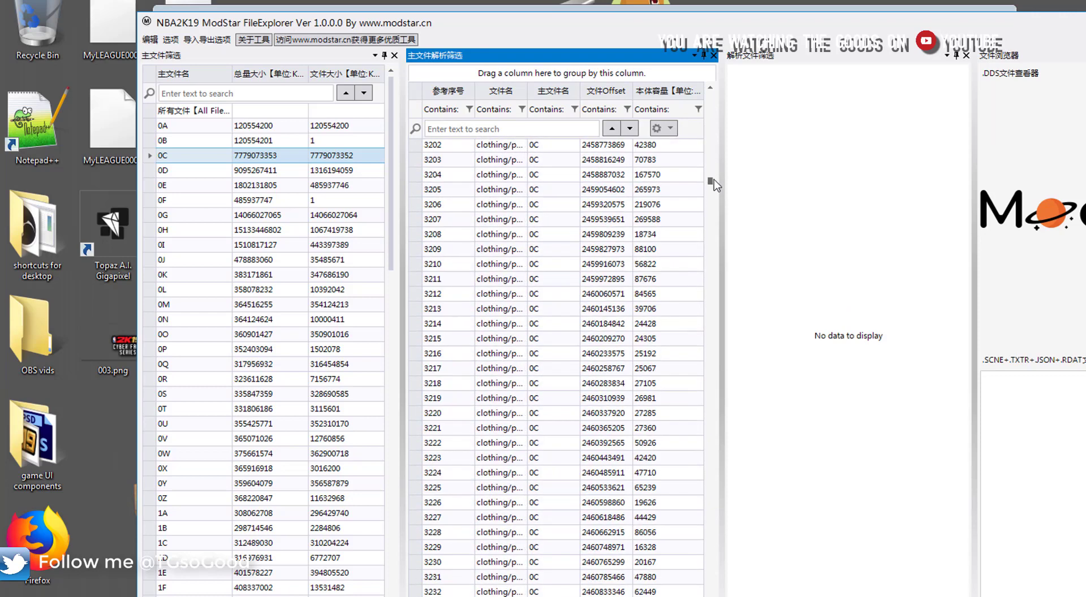
Search the parsed entries of main file 0C for "png"
{"action": "left_click", "coordinate": [522, 125]}
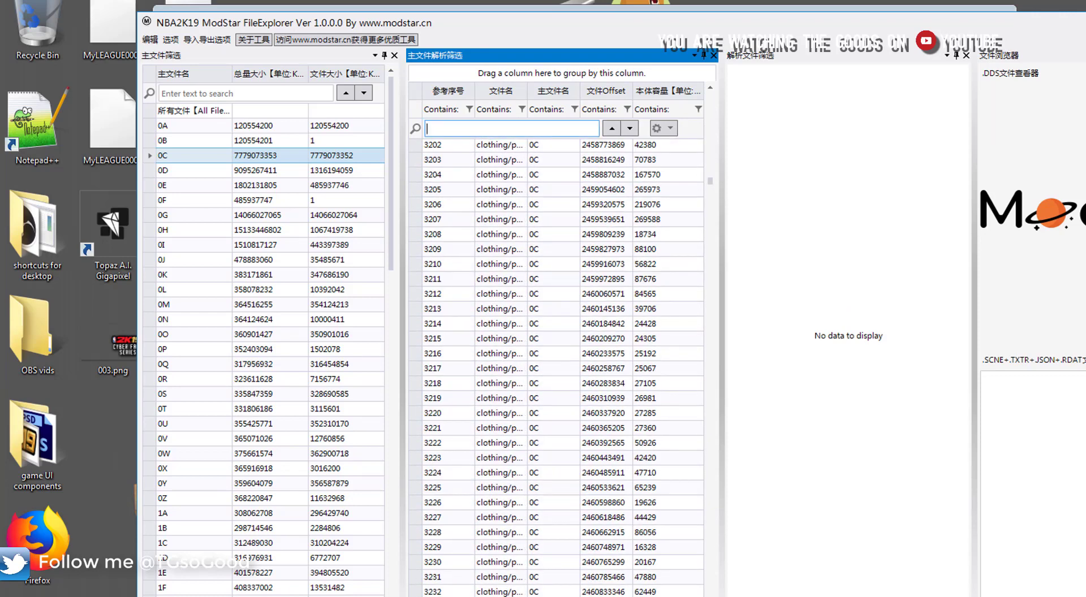
{"action": "type", "text": "png"}
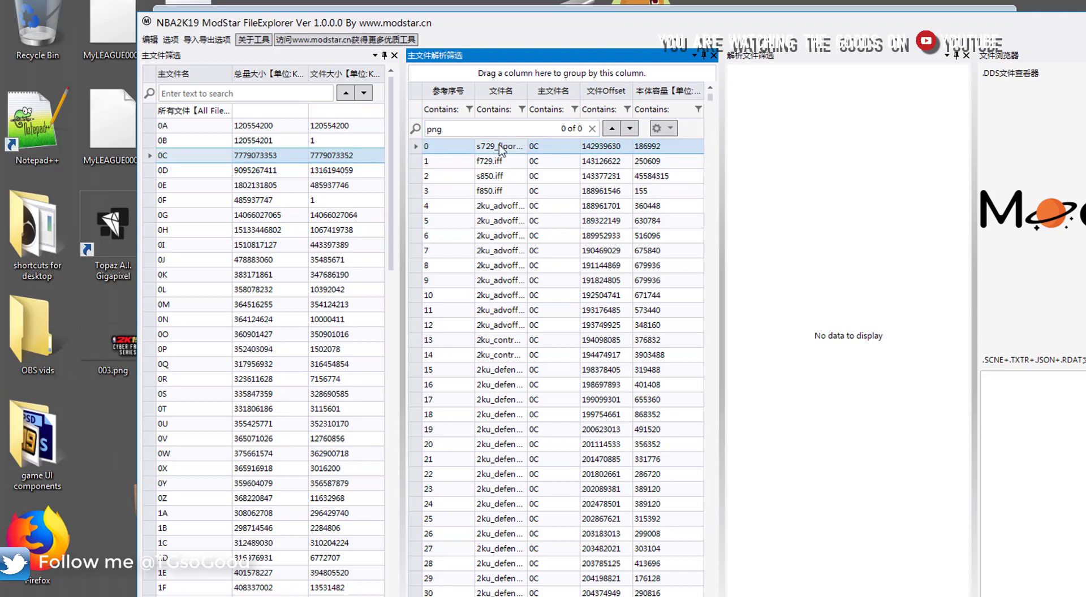
{"action": "left_click", "coordinate": [512, 113]}
{"action": "left_click", "coordinate": [724, 382]}
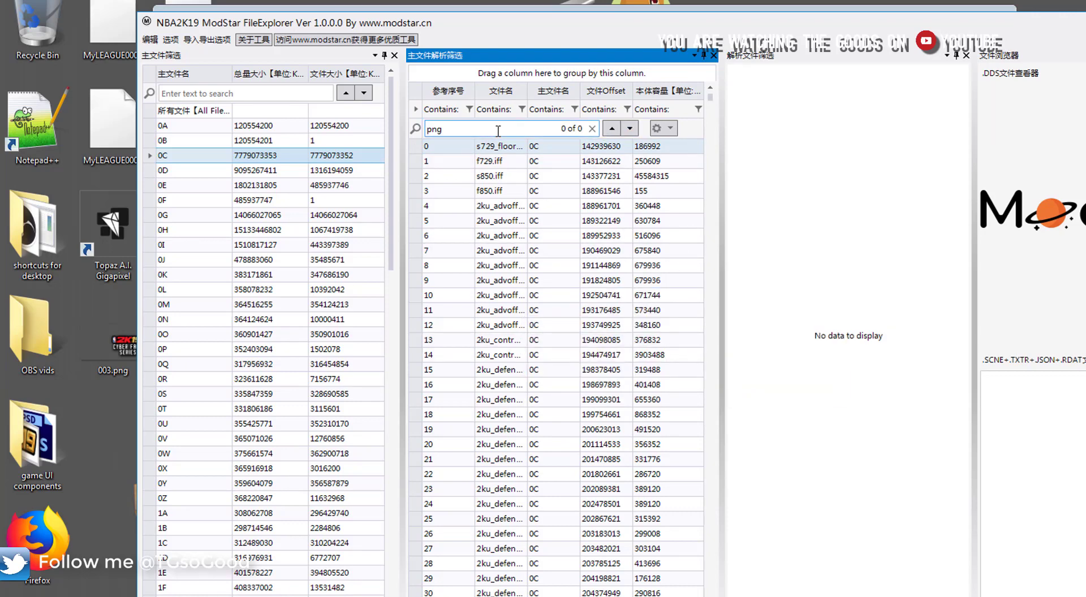
Clear the search and browse the parsed entries of main file 0C down to the pcreate files
{"action": "left_click", "coordinate": [592, 129]}
{"action": "left_click", "coordinate": [711, 566]}
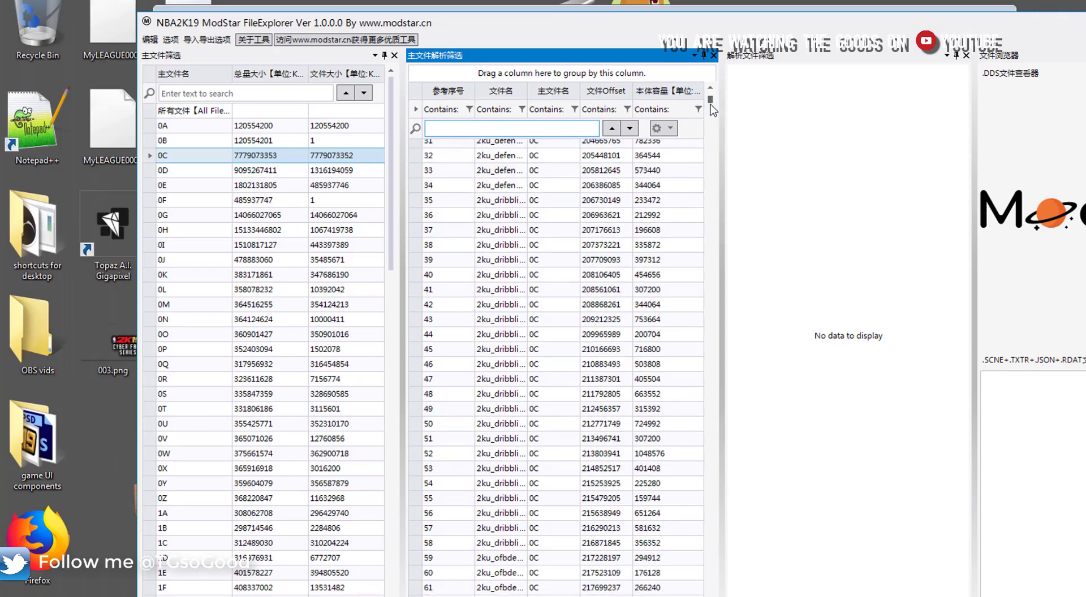
{"action": "left_click_drag", "start_coordinate": [711, 100], "coordinate": [739, 457]}
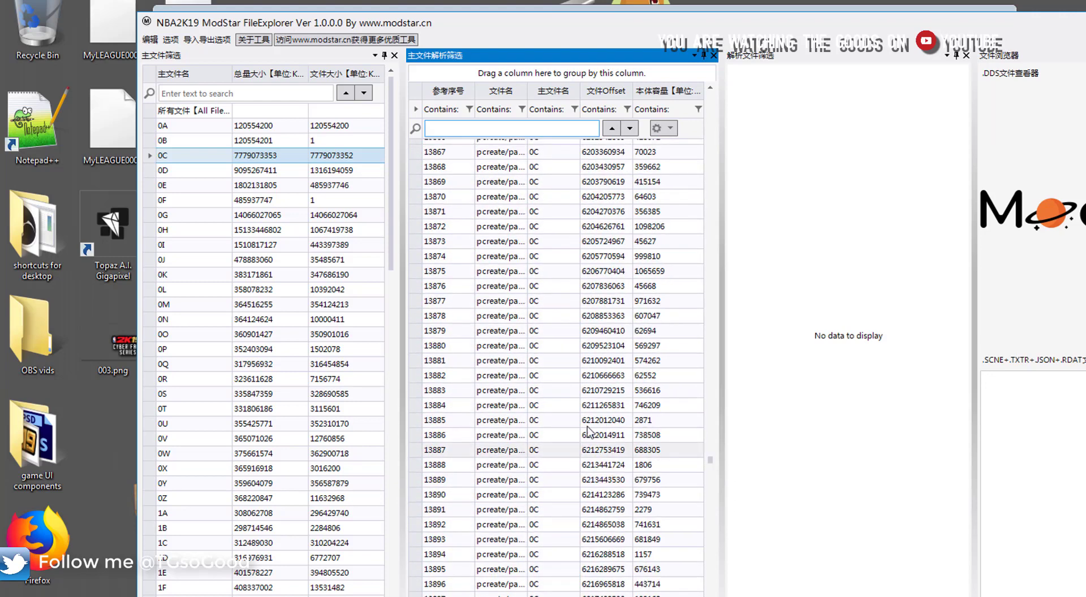
{"action": "left_click", "coordinate": [511, 197]}
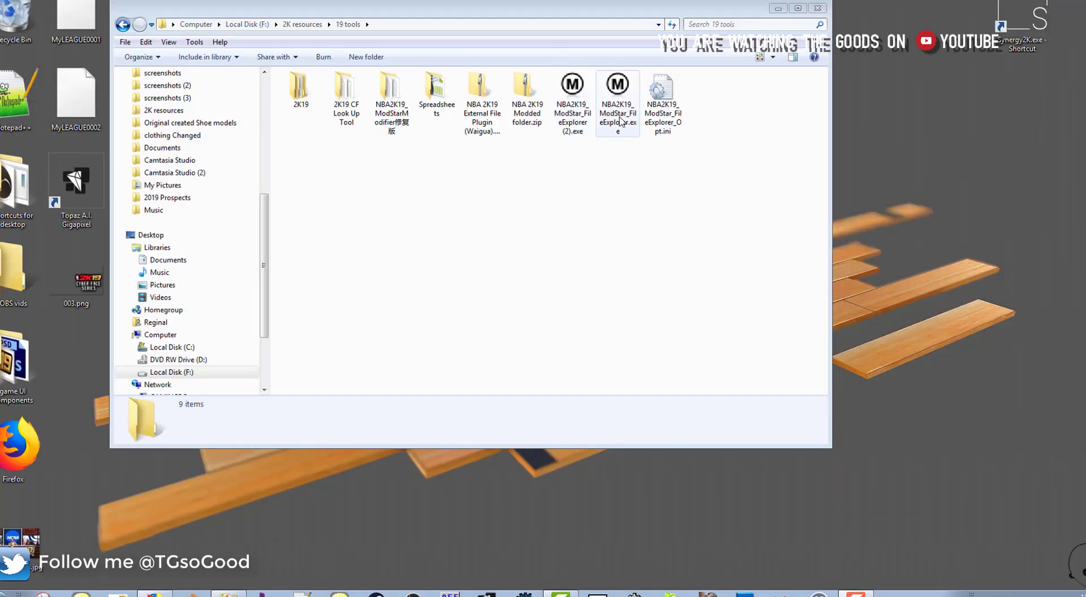
Open NBA2K19_ModStar_FileExplorer (2).exe in WinRAR and try to add NBA2K19_ModStar_FileExplorer_Opt.ini to the archive
{"action": "right_click", "coordinate": [572, 129]}
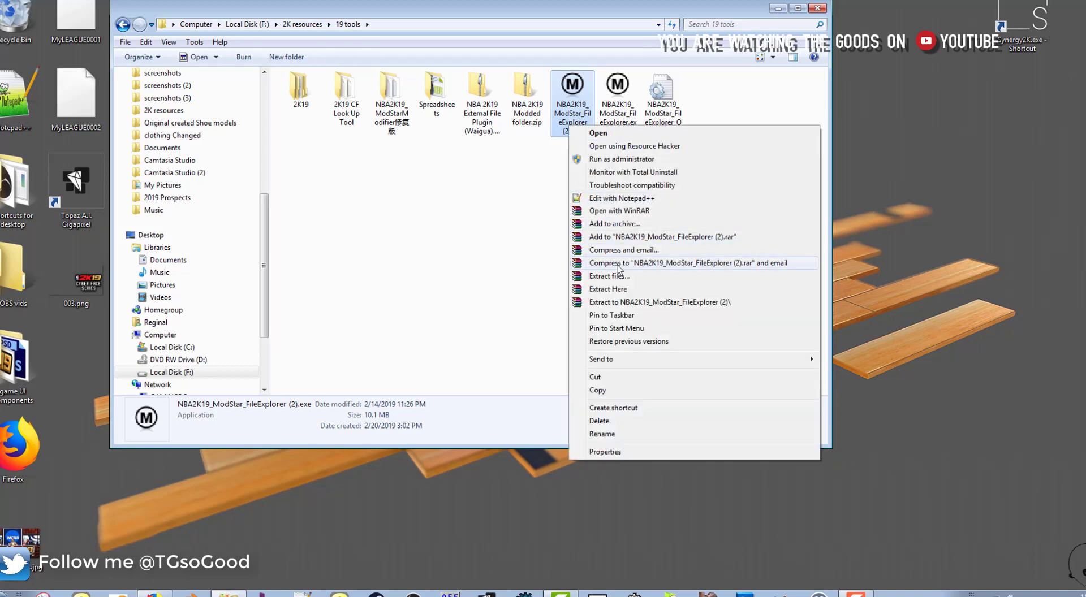
{"action": "left_click", "coordinate": [637, 218]}
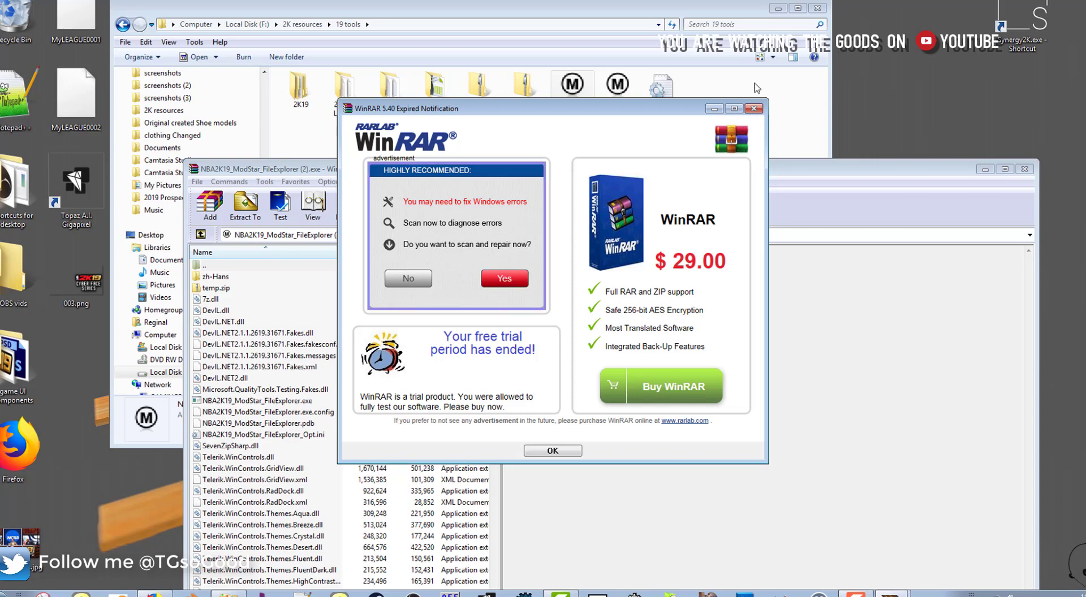
{"action": "left_click", "coordinate": [754, 109]}
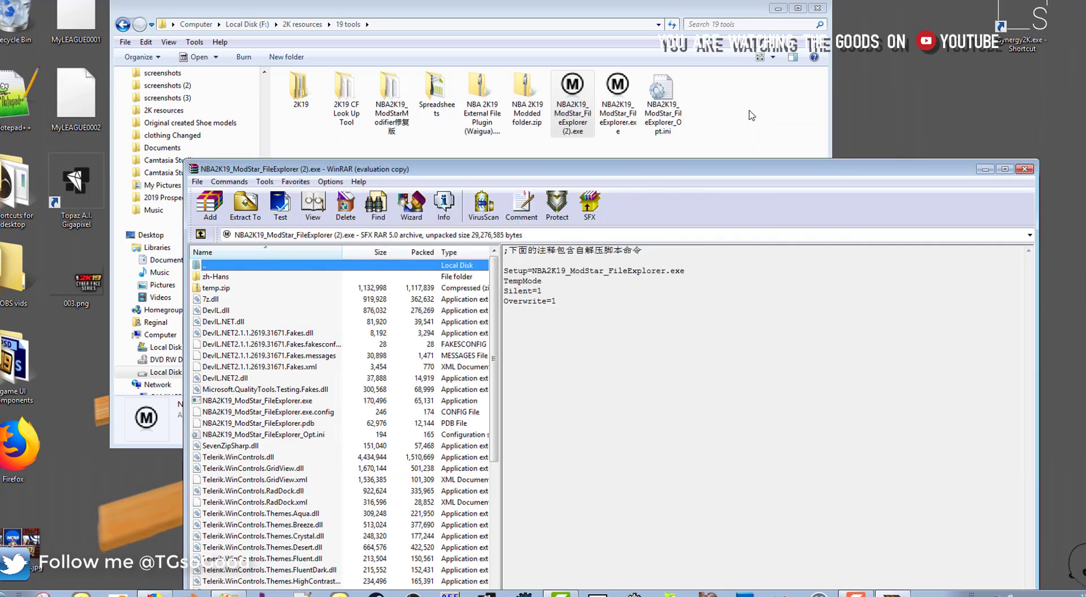
{"action": "left_click", "coordinate": [668, 97]}
{"action": "left_click_drag", "start_coordinate": [667, 98], "coordinate": [279, 429]}
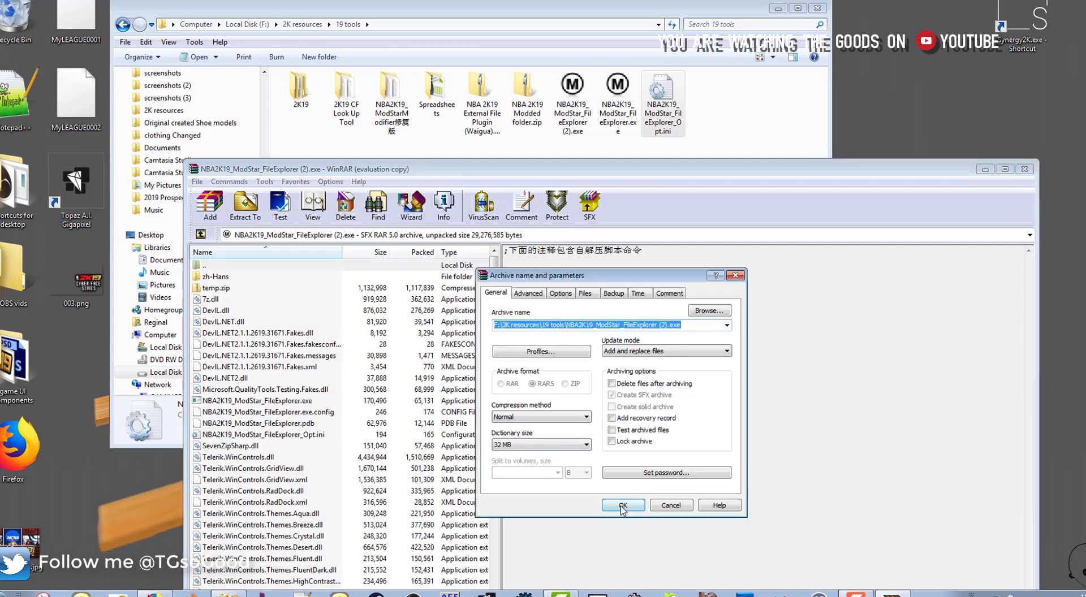
{"action": "left_click", "coordinate": [736, 276]}
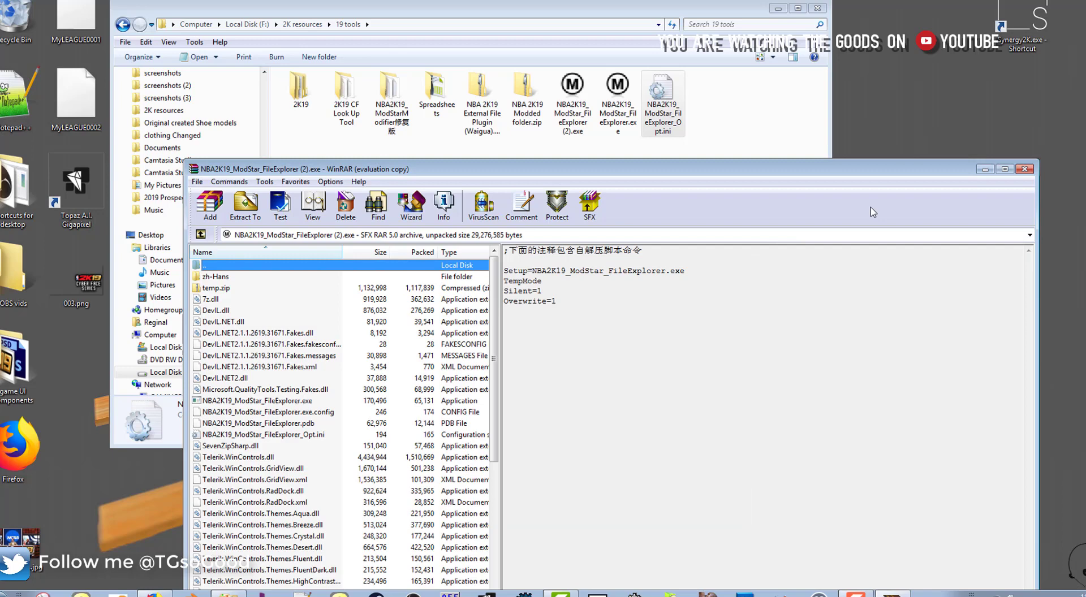
{"action": "left_click", "coordinate": [1025, 169]}
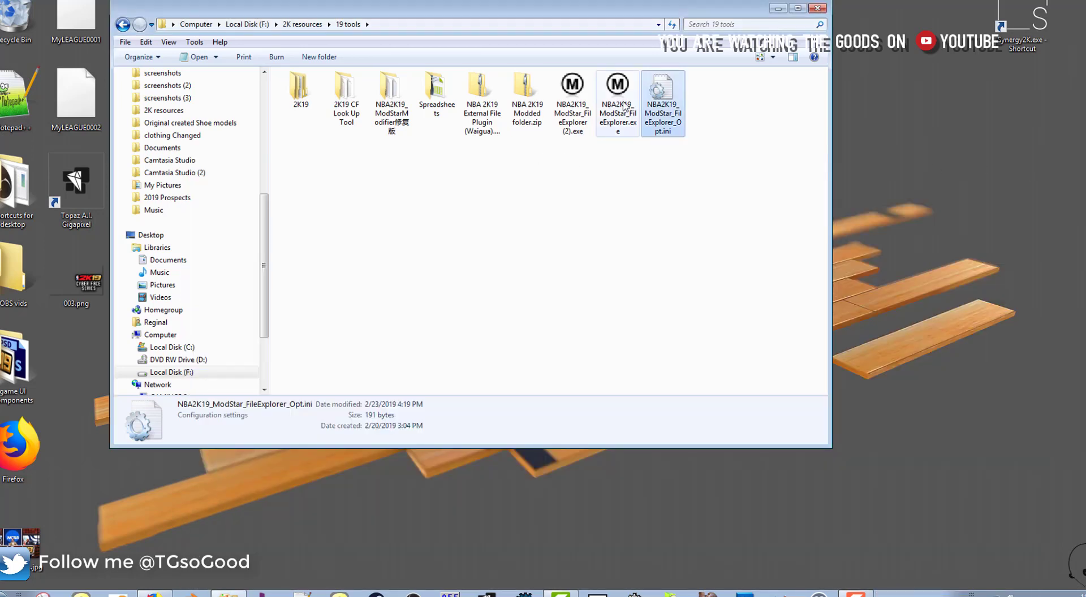
Launch NBA2K19_ModStar_FileExplorer.exe from the 19 tools folder and load the main file list
{"action": "right_click", "coordinate": [623, 104]}
{"action": "left_click", "coordinate": [623, 103]}
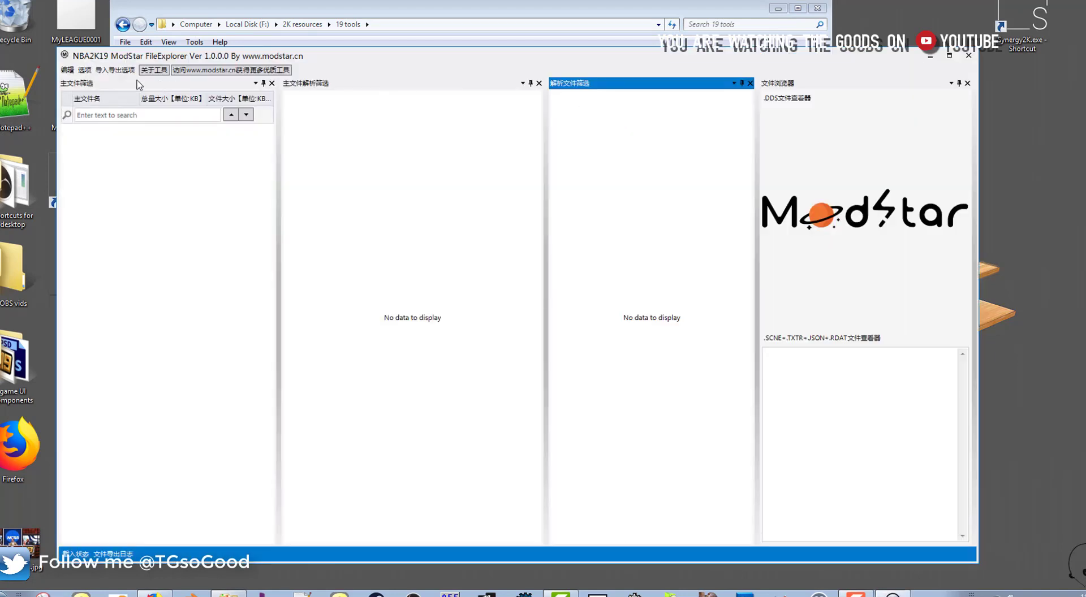
{"action": "left_click", "coordinate": [67, 69]}
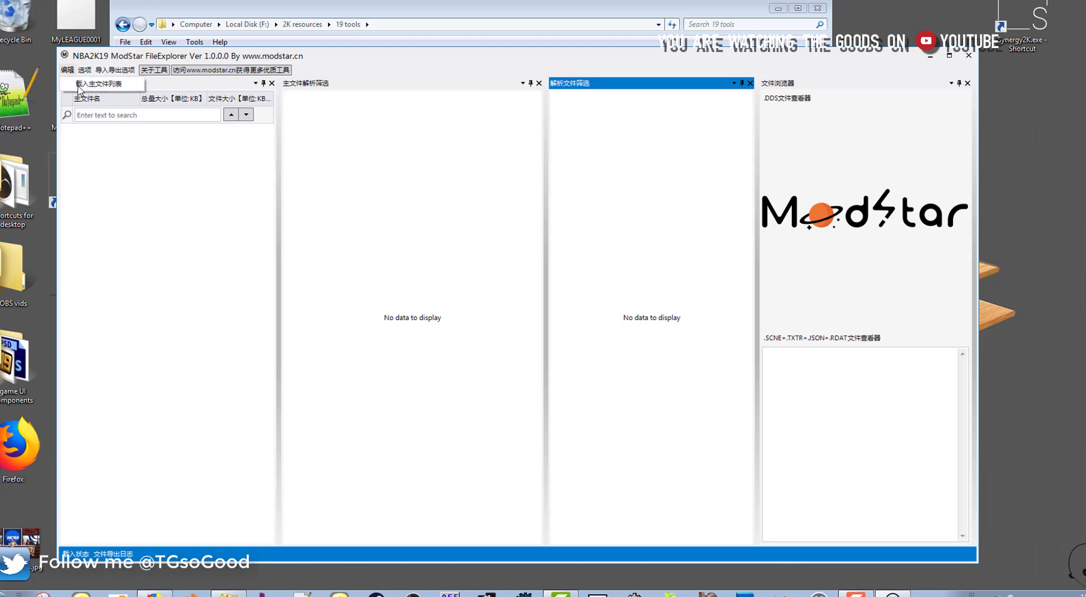
{"action": "left_click", "coordinate": [90, 85]}
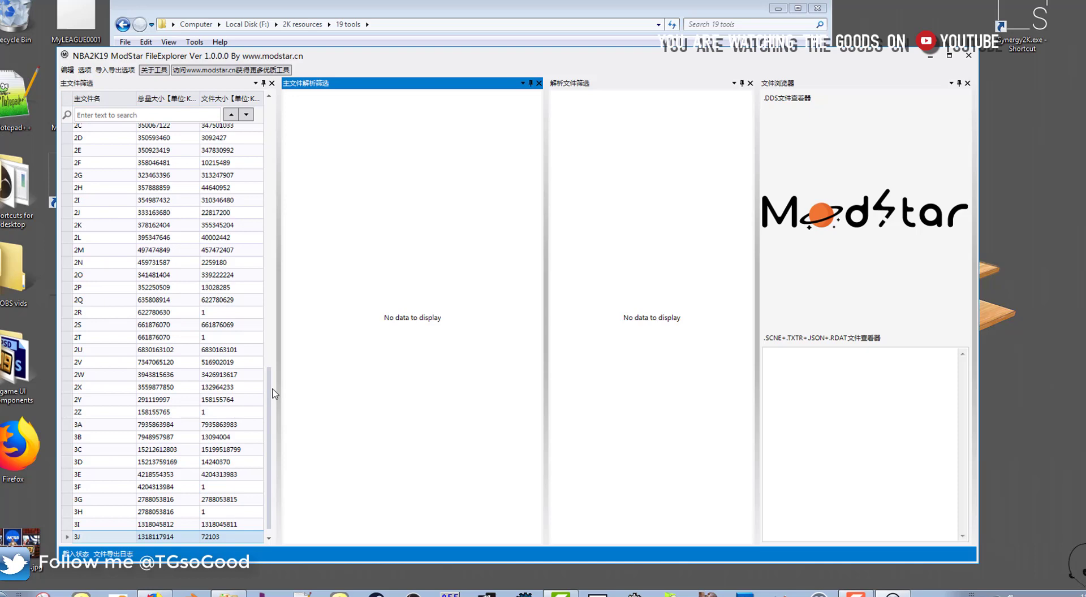
Open main file 0C followed by 0M, and list the contents of face4454.iff in 0M
{"action": "left_click_drag", "start_coordinate": [274, 395], "coordinate": [287, 135]}
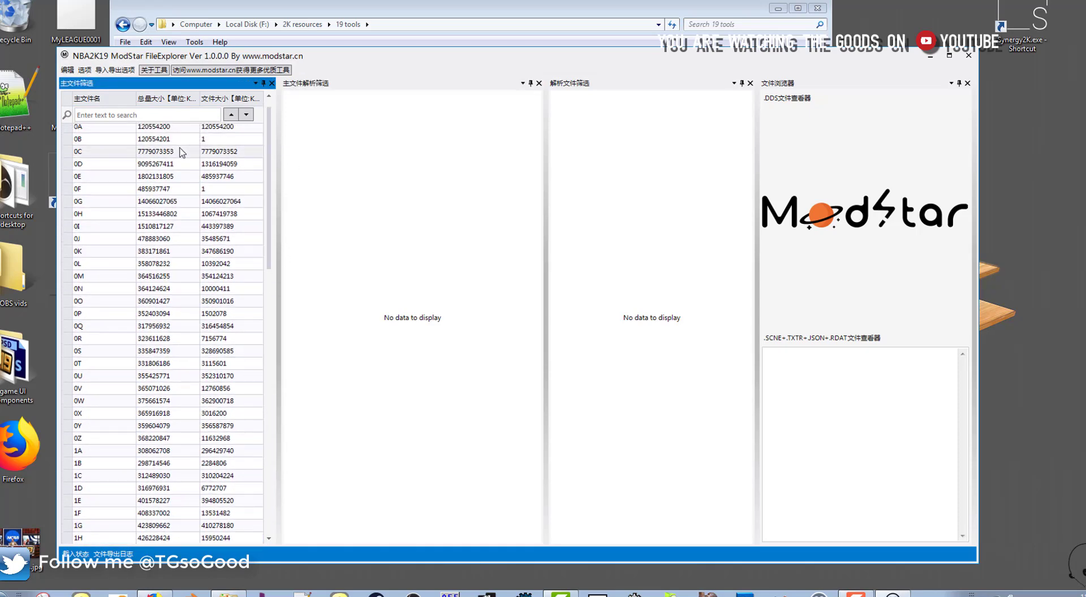
{"action": "left_click", "coordinate": [141, 155]}
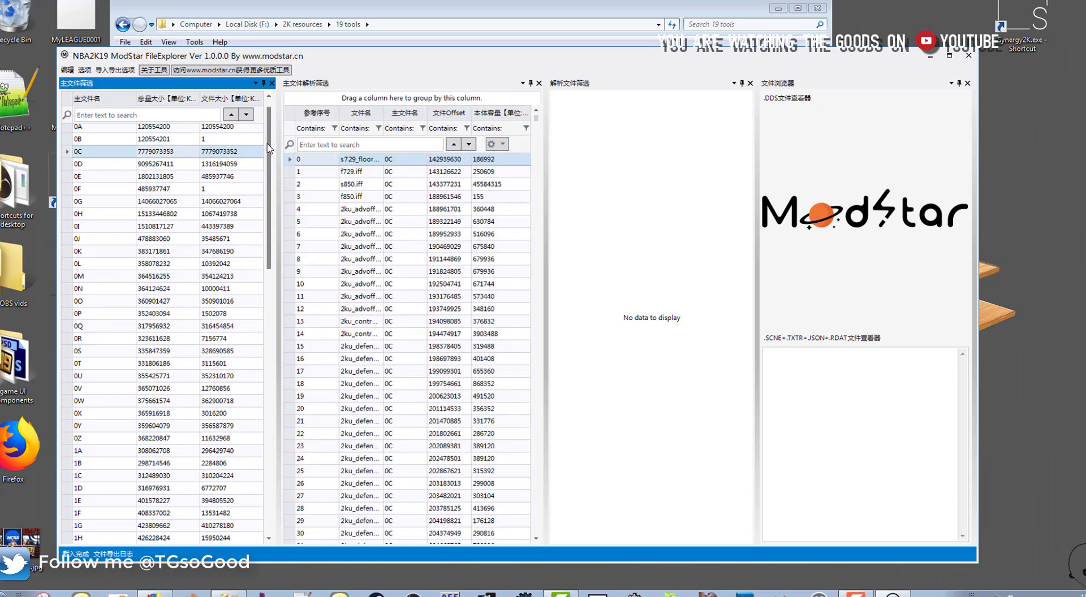
{"action": "left_click_drag", "start_coordinate": [271, 148], "coordinate": [273, 178]}
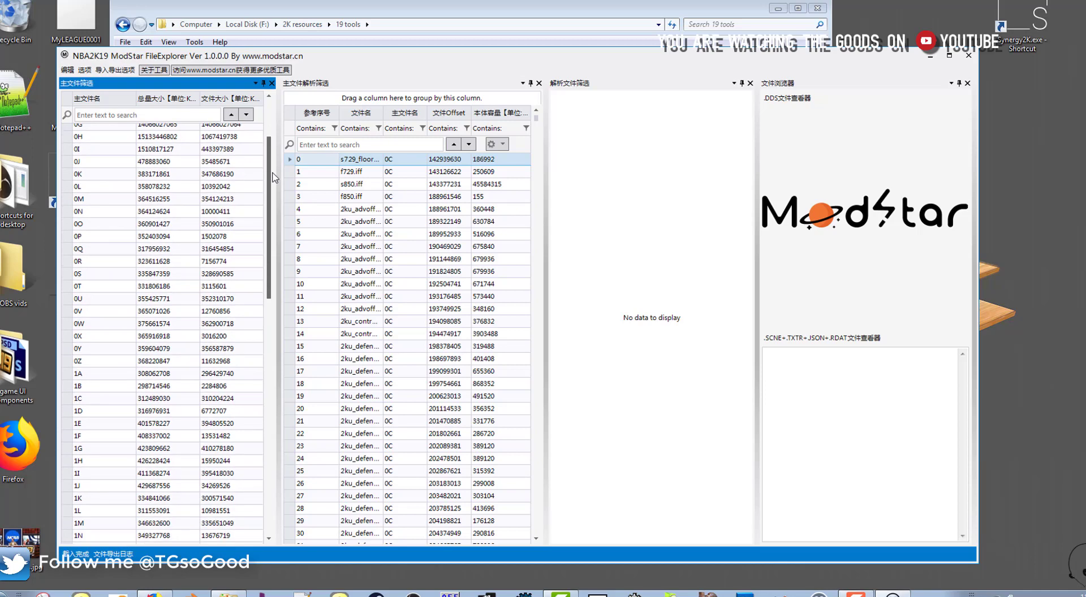
{"action": "left_click", "coordinate": [107, 198]}
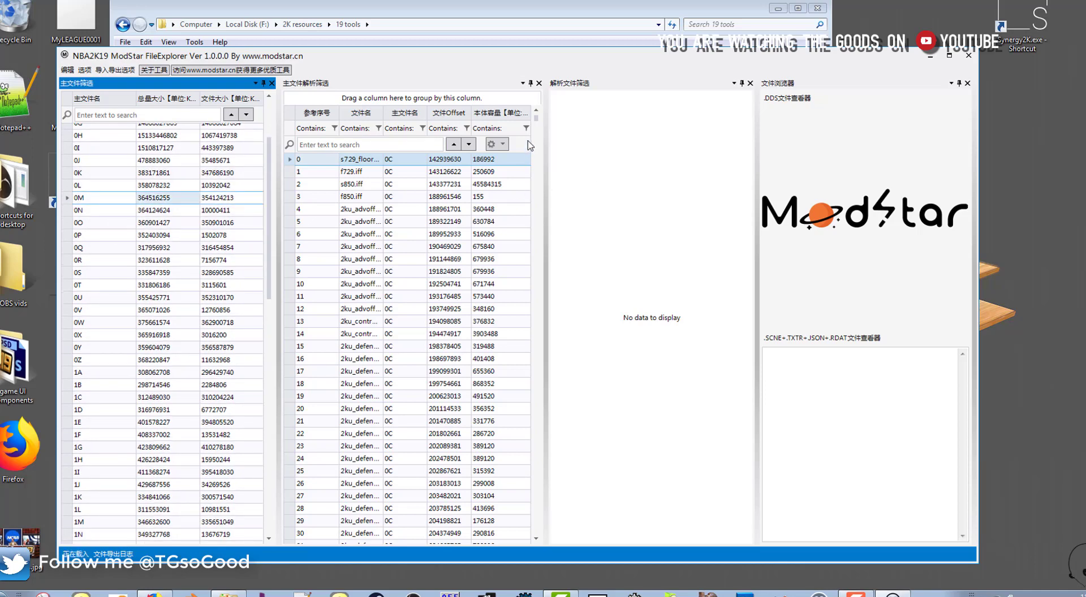
{"action": "left_click_drag", "start_coordinate": [537, 127], "coordinate": [532, 259]}
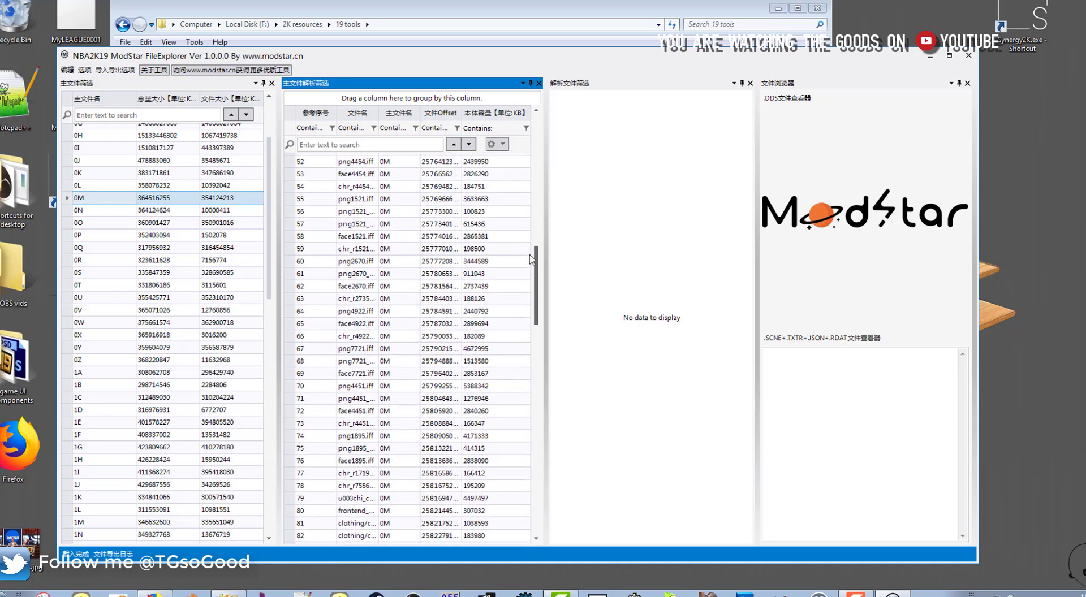
{"action": "left_click", "coordinate": [352, 178]}
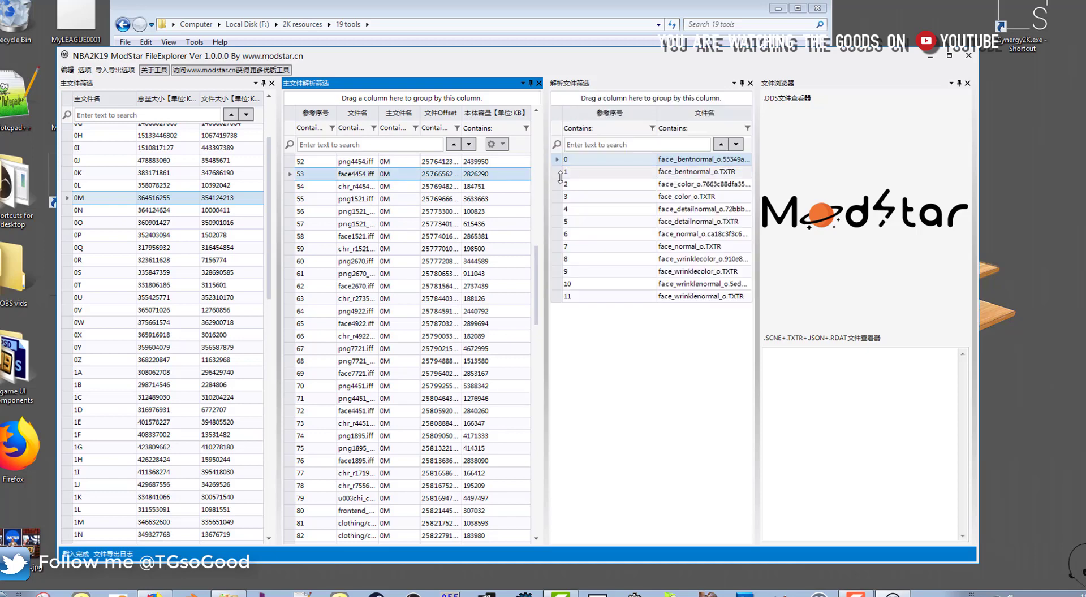
Widen the file name column, the explorer window and its panes so the parsed file names have more room
{"action": "left_click_drag", "start_coordinate": [377, 120], "coordinate": [429, 124]}
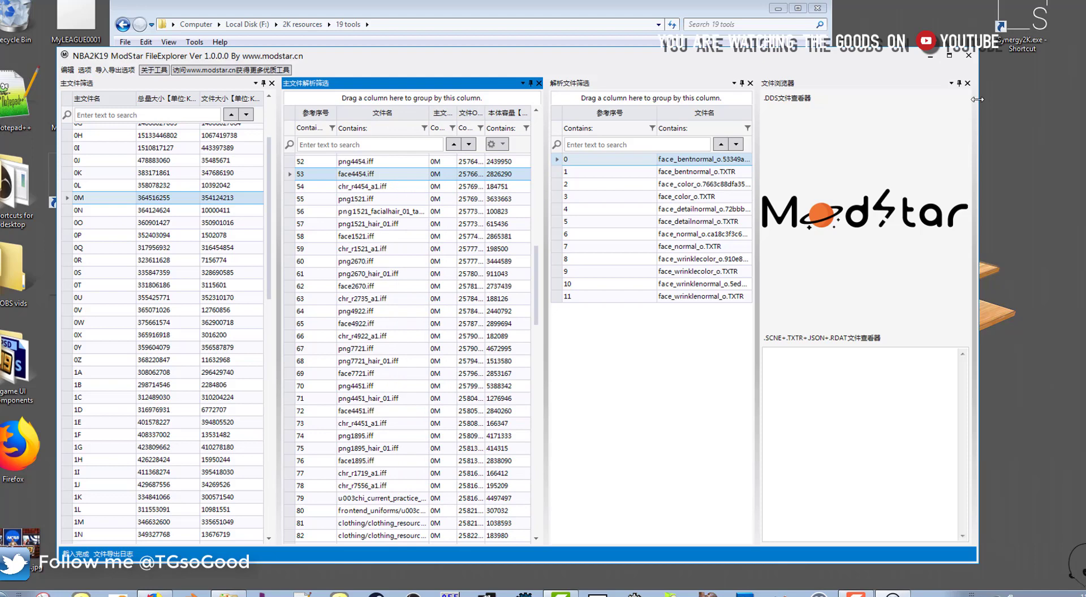
{"action": "left_click_drag", "start_coordinate": [979, 97], "coordinate": [1039, 95]}
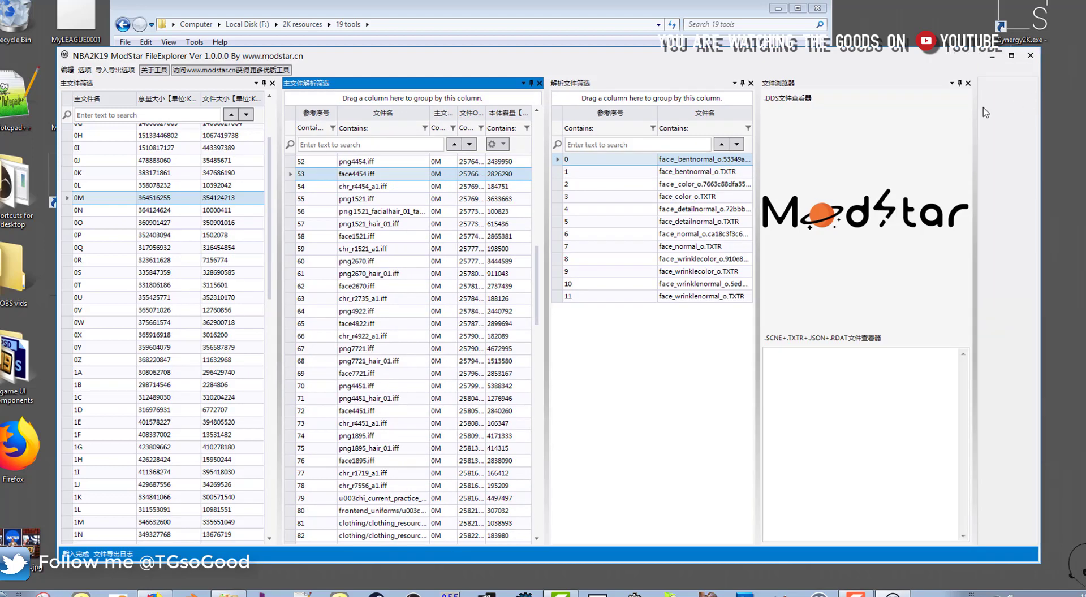
{"action": "left_click_drag", "start_coordinate": [974, 103], "coordinate": [1002, 106]}
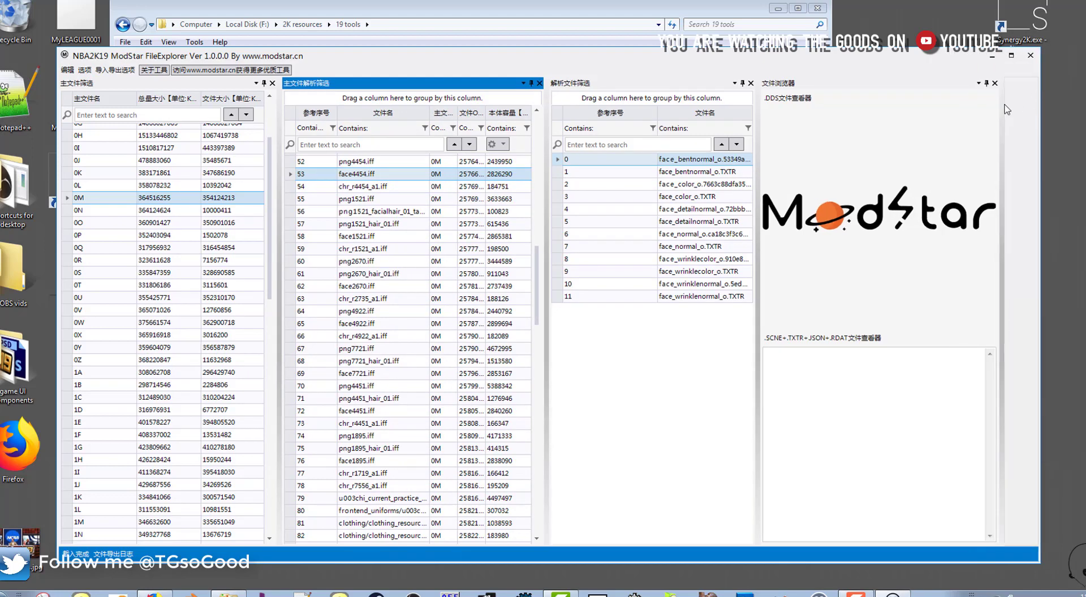
{"action": "left_click_drag", "start_coordinate": [757, 174], "coordinate": [800, 174]}
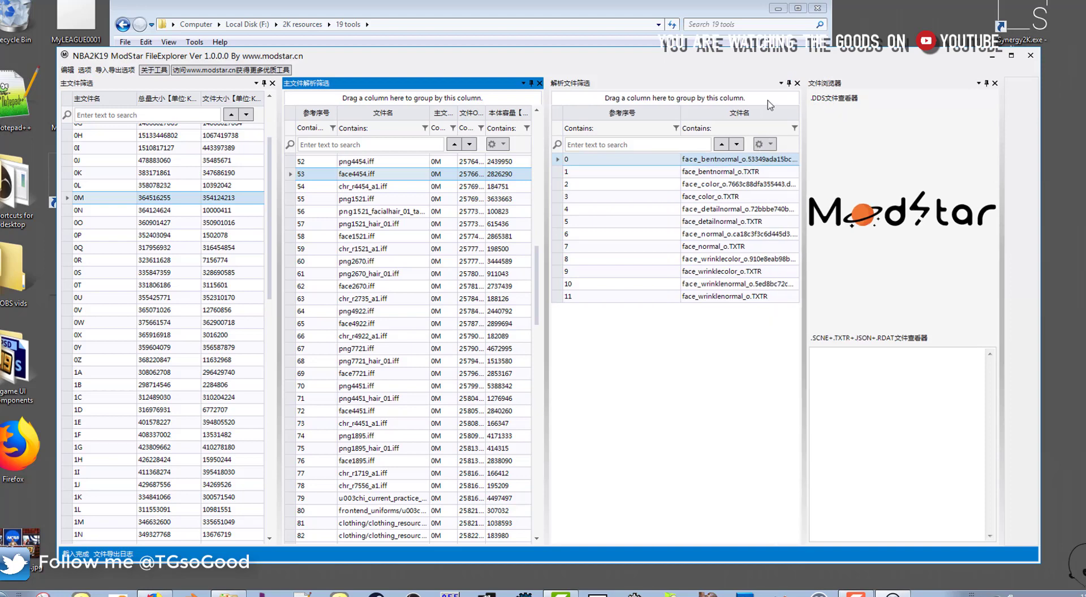
{"action": "left_click", "coordinate": [781, 84]}
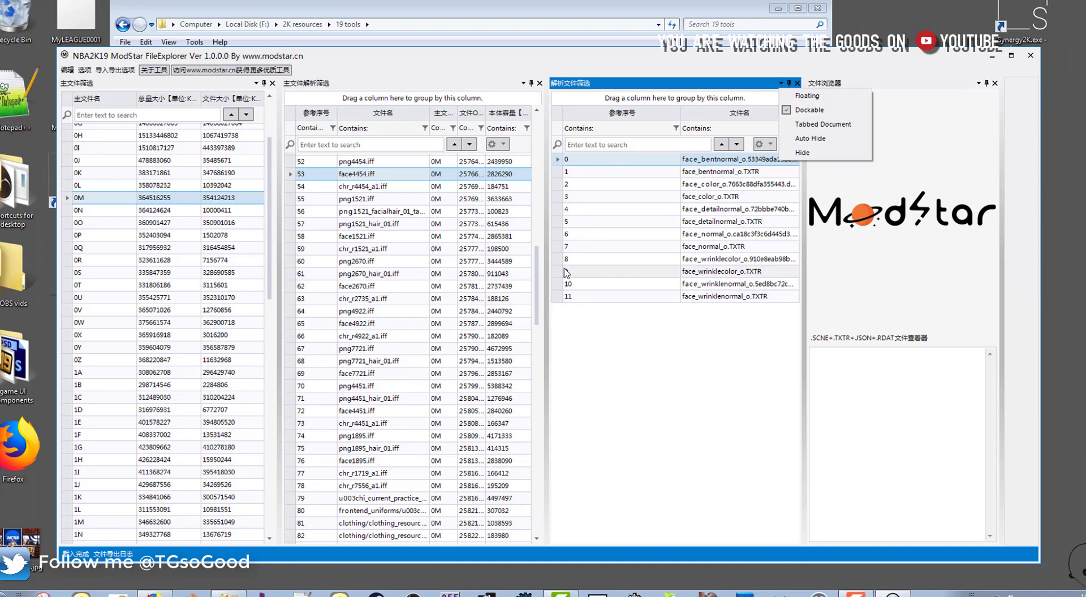
{"action": "left_click_drag", "start_coordinate": [546, 265], "coordinate": [572, 258]}
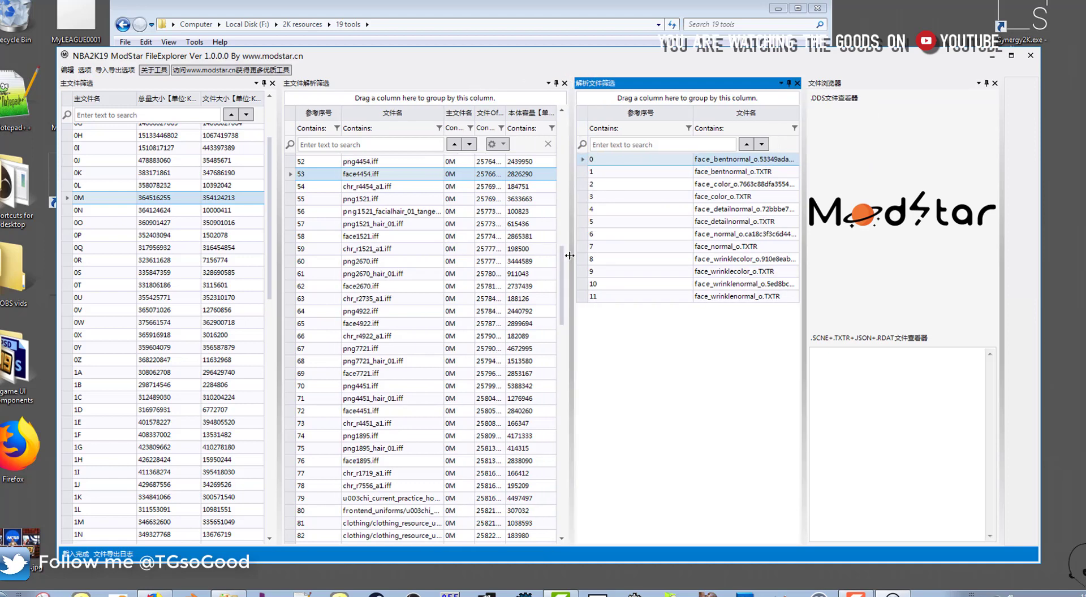
Preview the face_color_o.7663c88dfa355443 texture of face4454.iff and export face4454.iff
{"action": "left_click", "coordinate": [357, 177]}
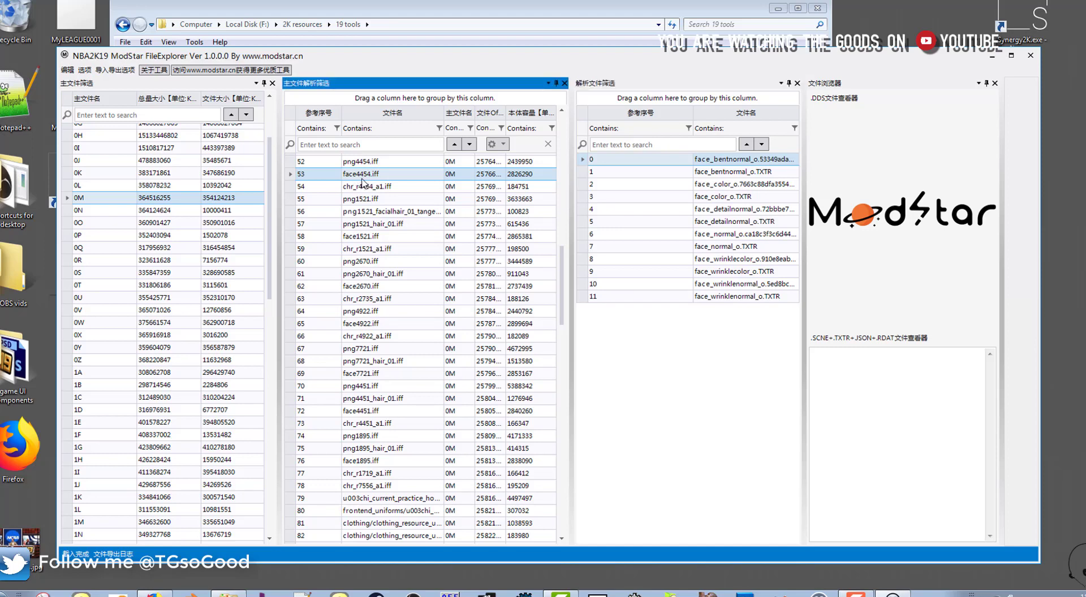
{"action": "left_click", "coordinate": [724, 187]}
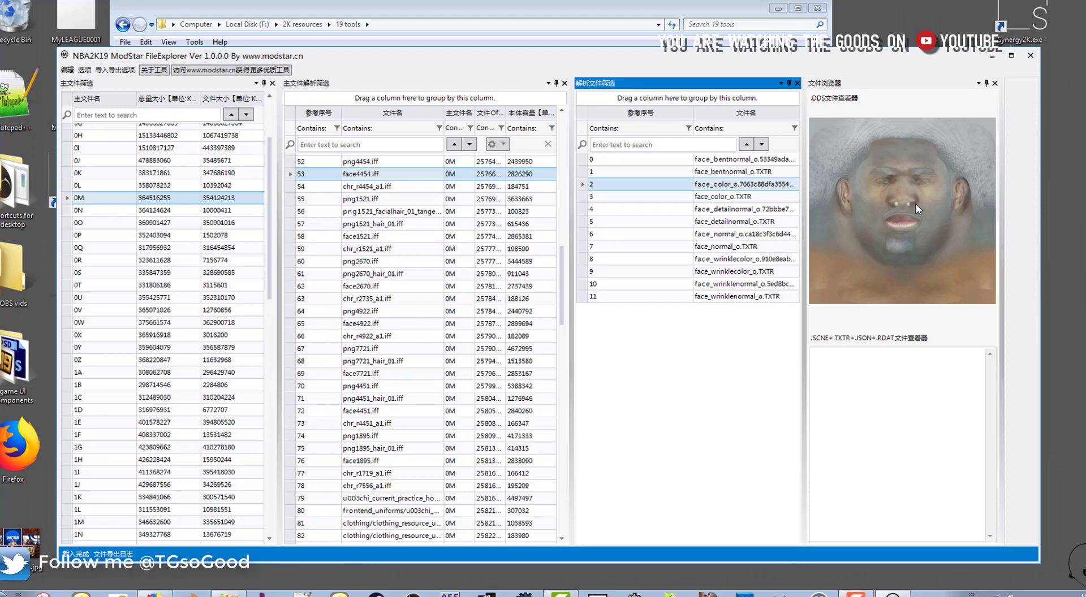
{"action": "right_click", "coordinate": [769, 189]}
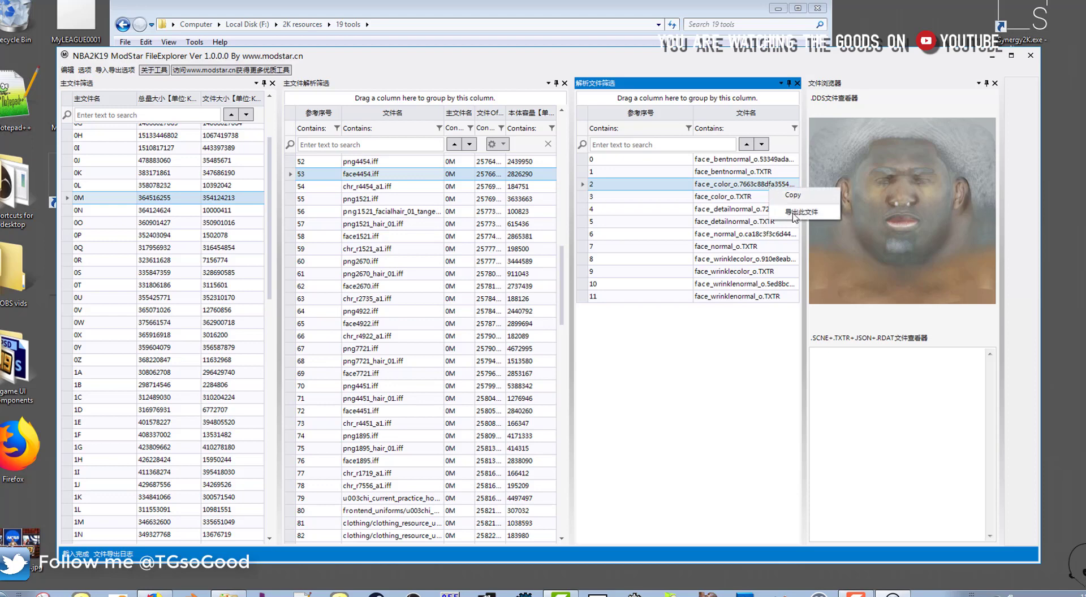
{"action": "right_click", "coordinate": [378, 177]}
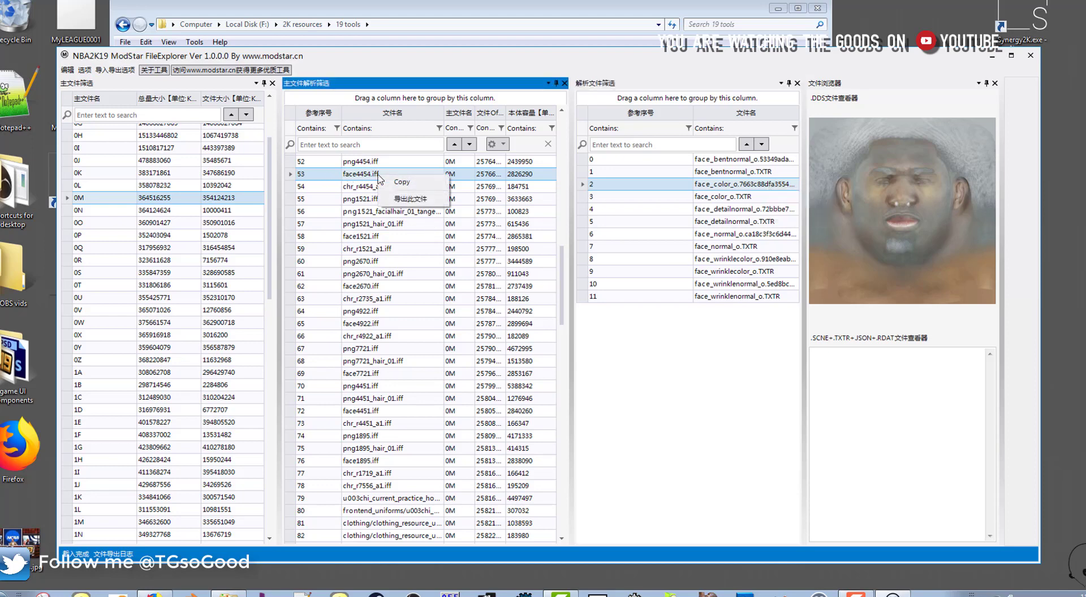
{"action": "left_click", "coordinate": [403, 199]}
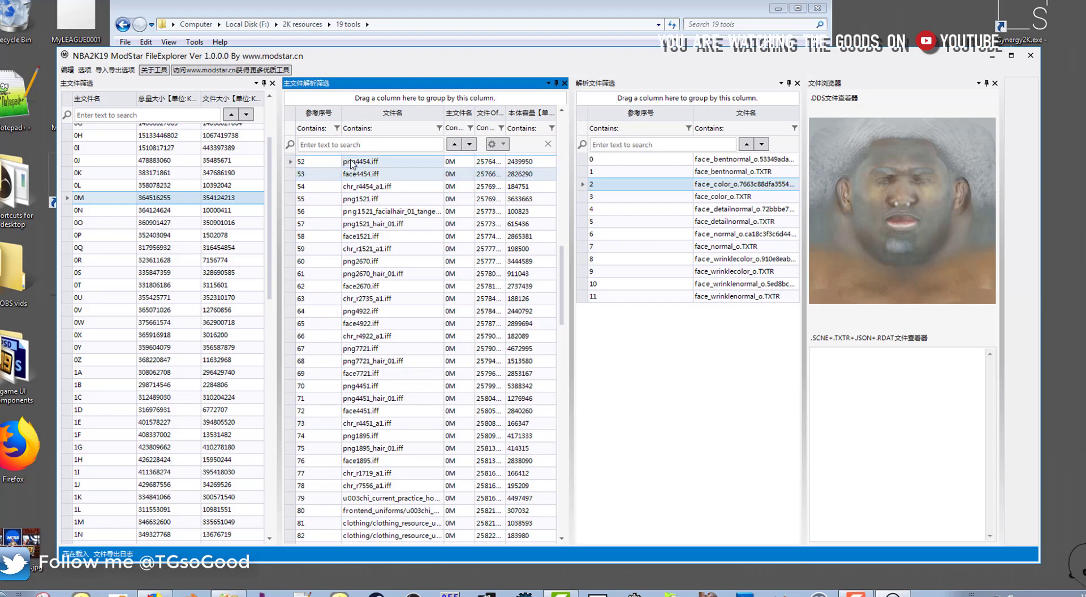
List the contents of png4454.iff and open its hihead.SCNE file in the text viewer
{"action": "left_click", "coordinate": [357, 163]}
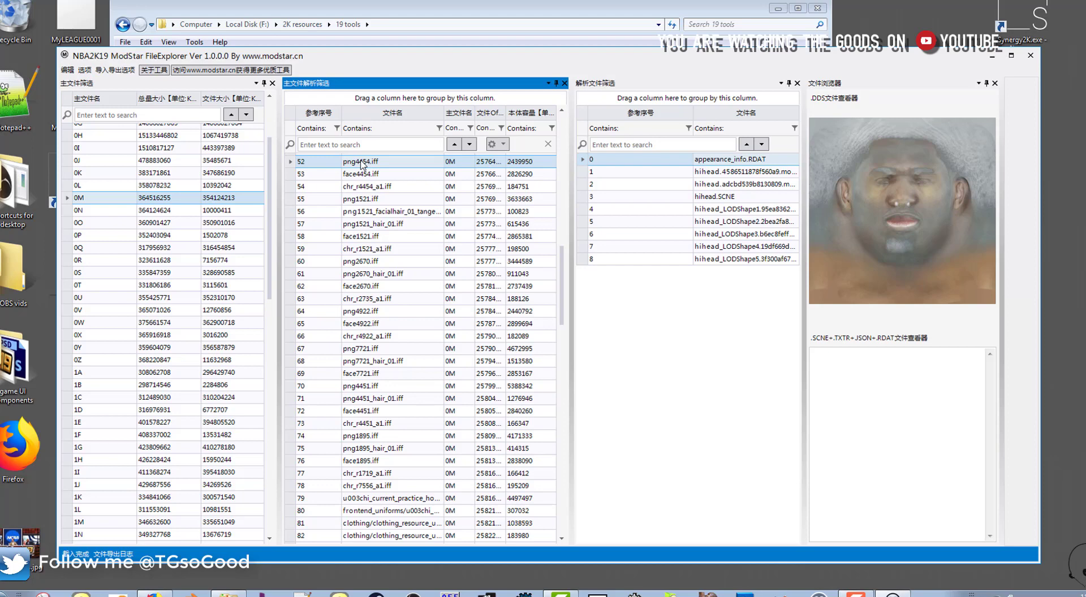
{"action": "right_click", "coordinate": [362, 162]}
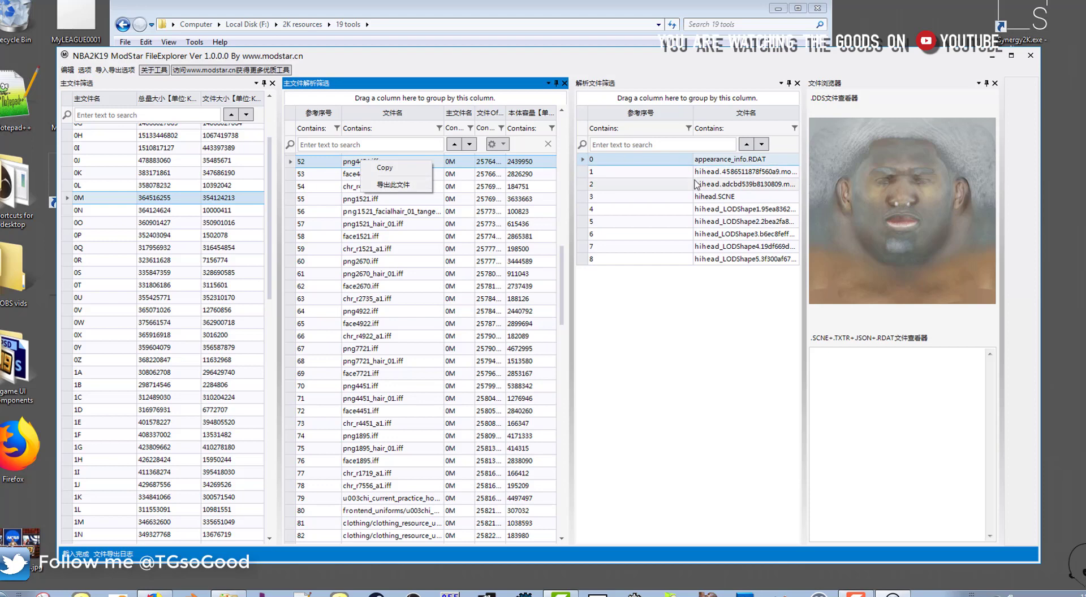
{"action": "left_click", "coordinate": [722, 201]}
{"action": "right_click", "coordinate": [722, 202]}
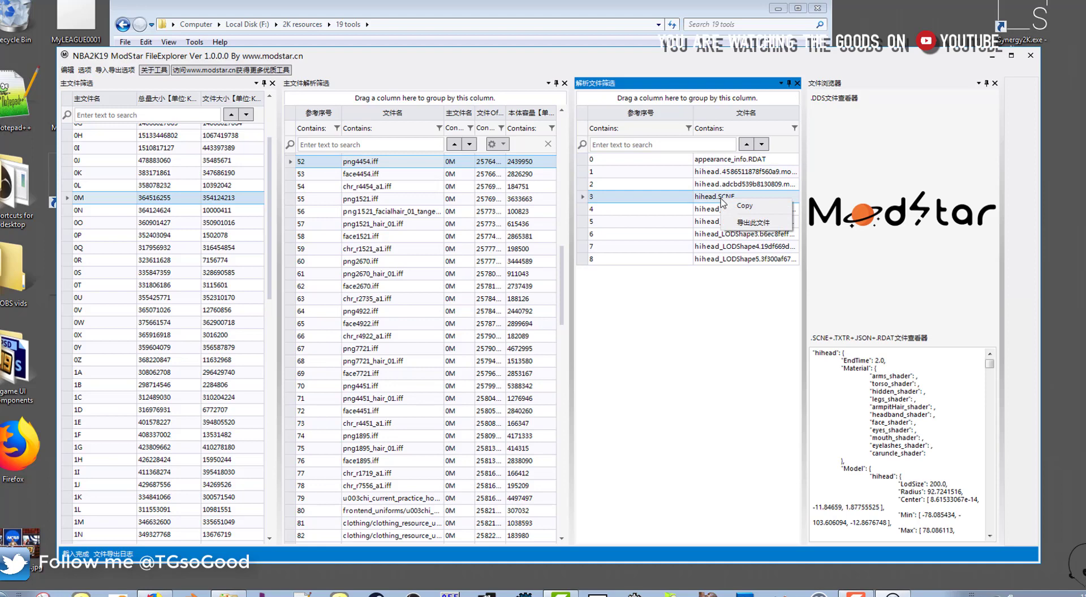
Examine the Model section of the hihead.SCNE text and select the hihead.adcbd539b8130809 entry
{"action": "left_click", "coordinate": [868, 391]}
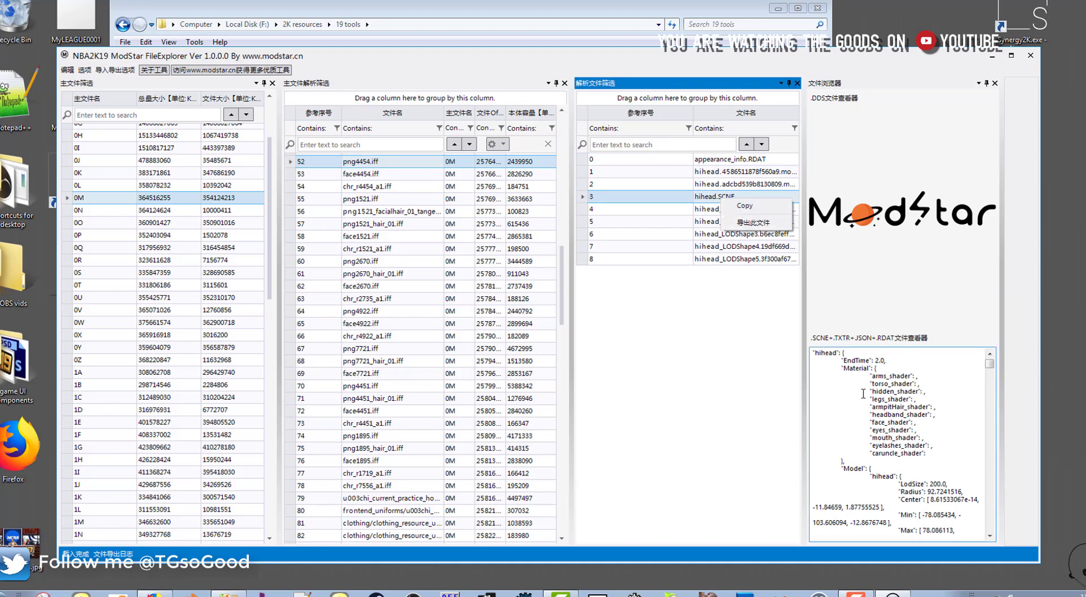
{"action": "mouse_move", "coordinate": [989, 363]}
{"action": "left_mouse_down"}
{"action": "mouse_move", "coordinate": [999, 383]}
{"action": "mouse_move", "coordinate": [996, 369]}
{"action": "left_mouse_up"}
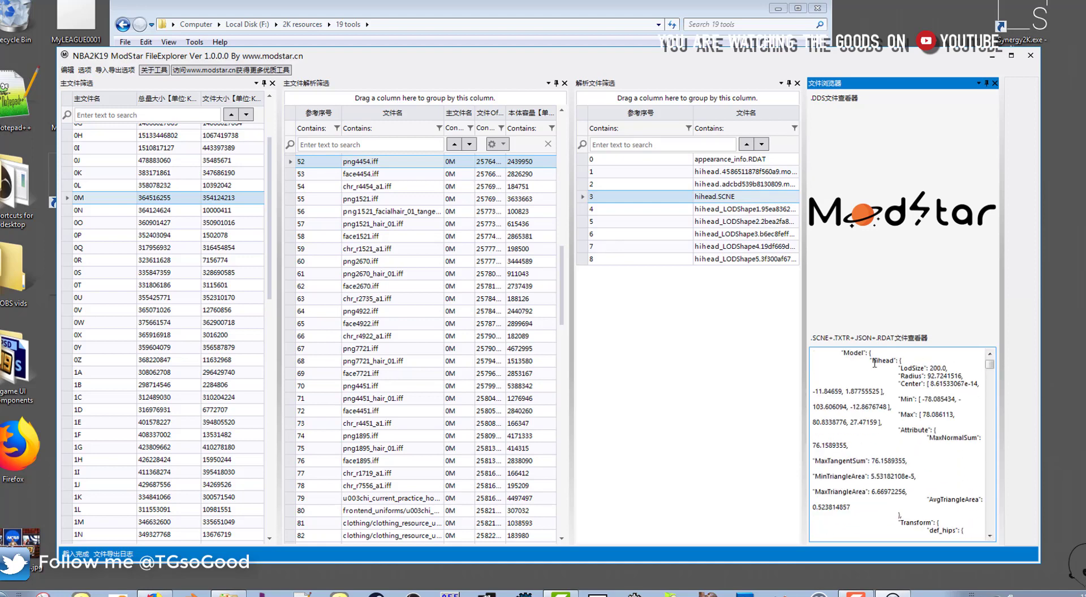
{"action": "left_click_drag", "start_coordinate": [850, 354], "coordinate": [858, 389]}
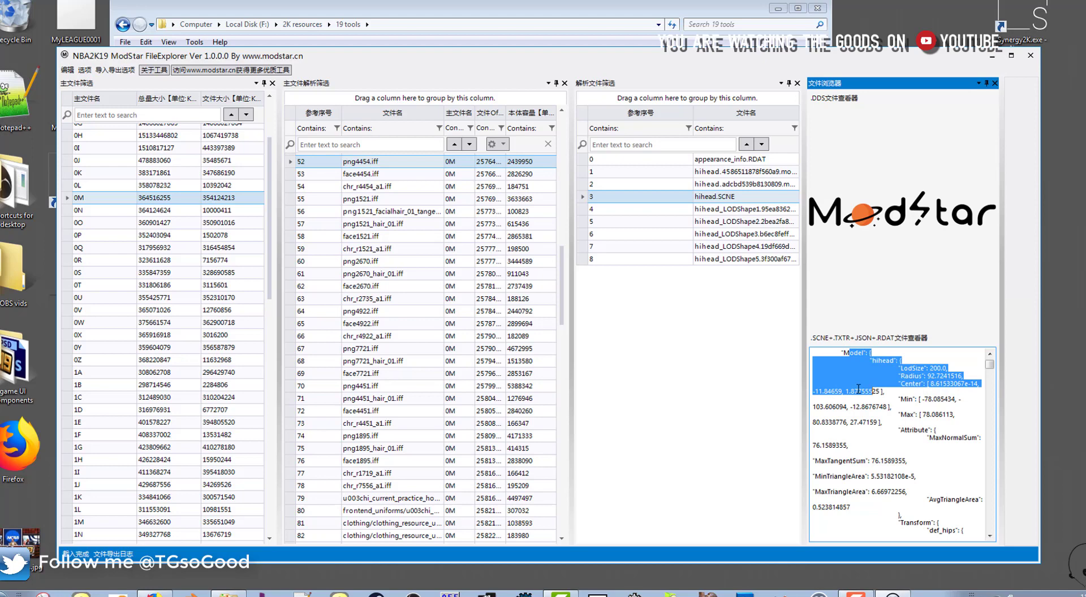
{"action": "right_click", "coordinate": [857, 388]}
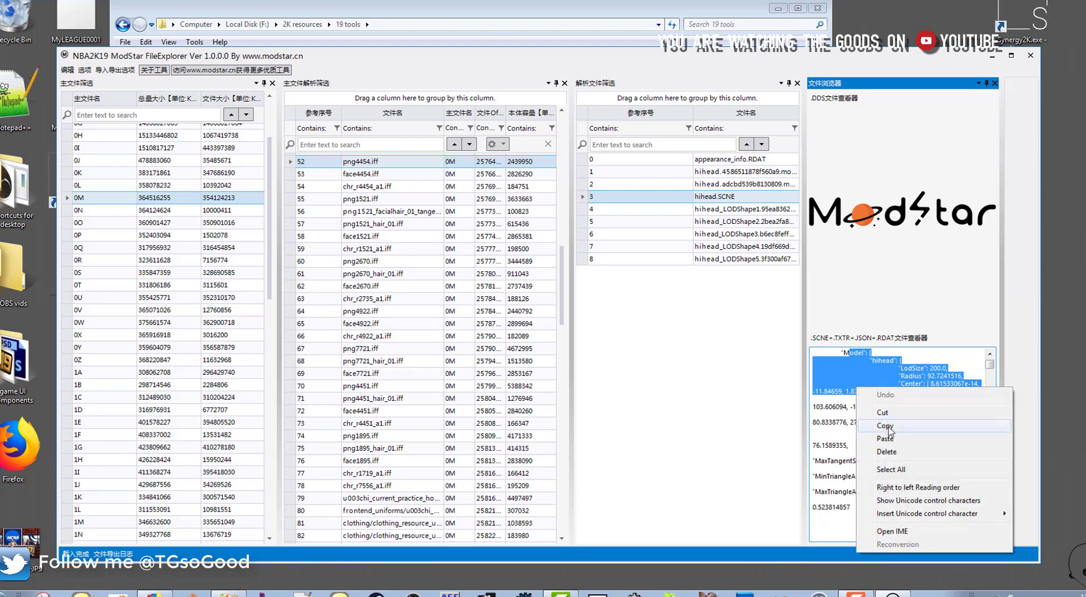
{"action": "left_click", "coordinate": [835, 394]}
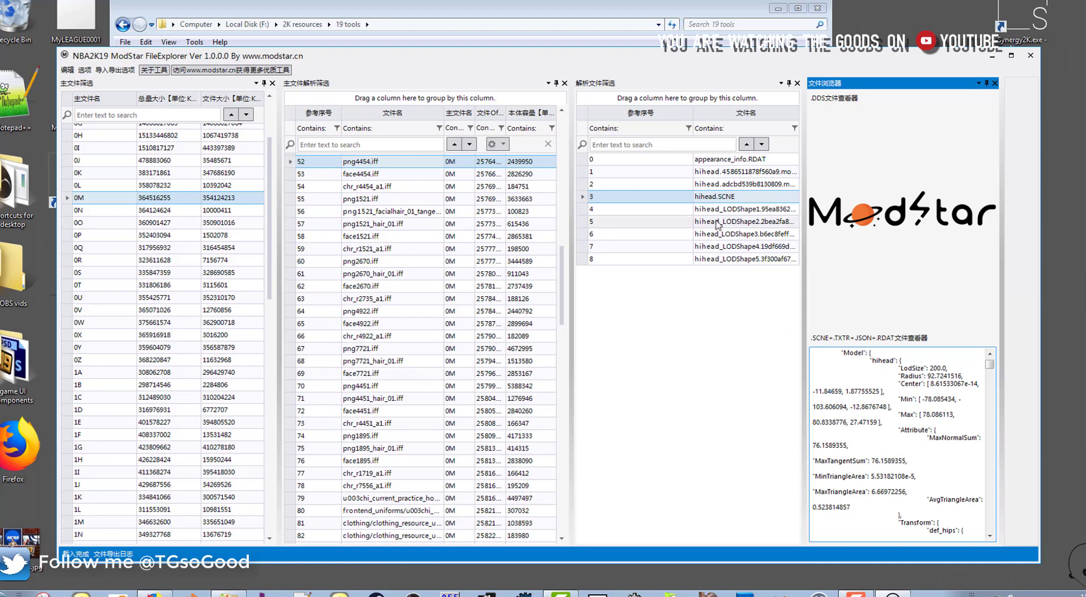
{"action": "left_click", "coordinate": [733, 185]}
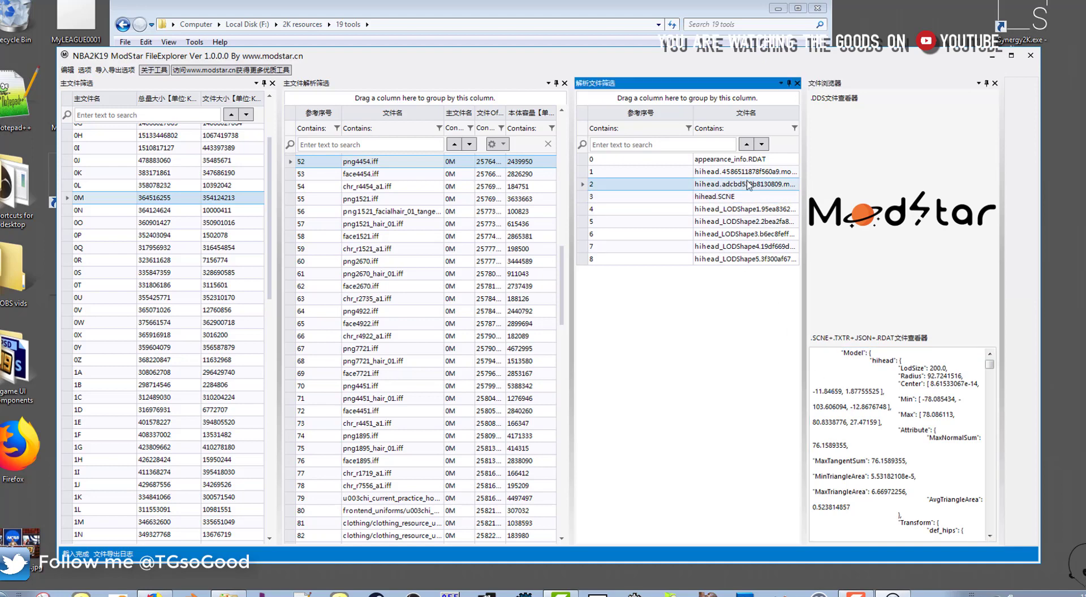
Preview the face_color_o.7663c88dfa355443 texture inside face4454.iff
{"action": "left_click", "coordinate": [372, 175]}
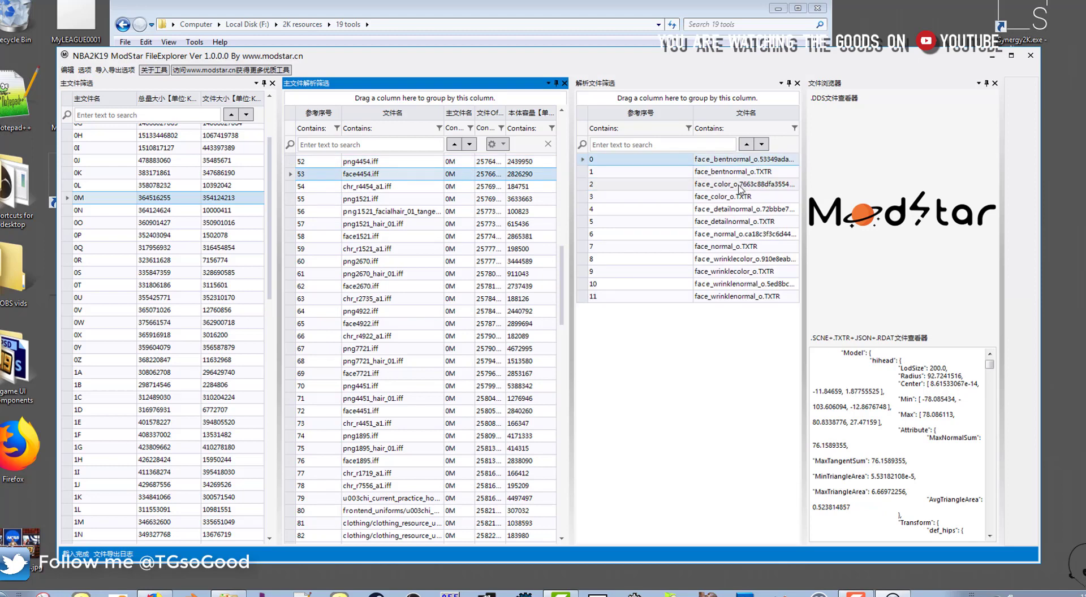
{"action": "left_click", "coordinate": [739, 186]}
{"action": "left_click", "coordinate": [904, 182]}
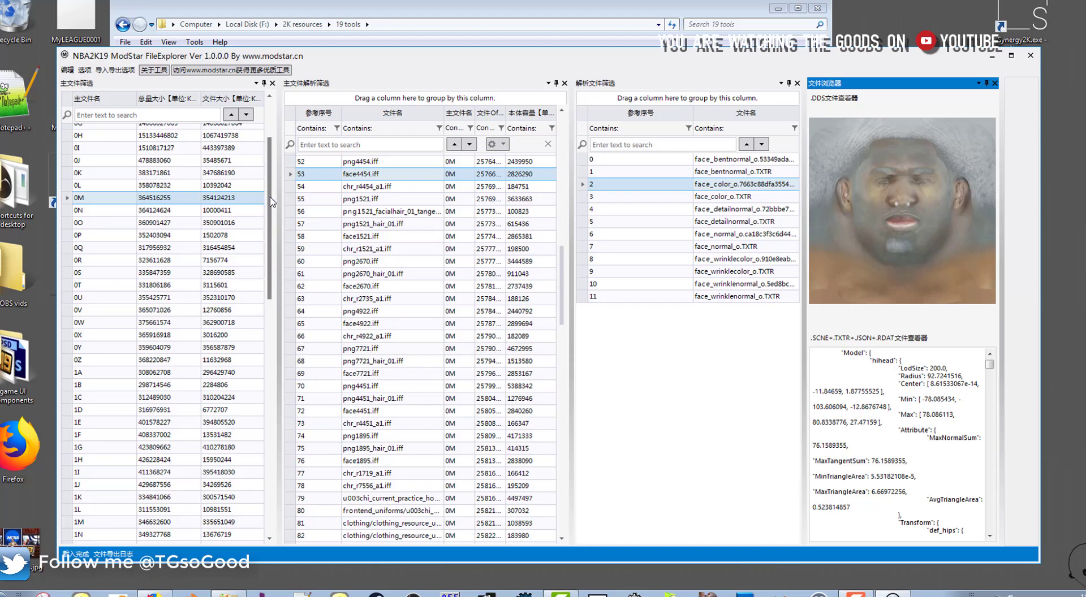
Select all parsed files of main file 0M through the export options and clear that selection again
{"action": "left_click_drag", "start_coordinate": [268, 205], "coordinate": [169, 108]}
{"action": "left_click", "coordinate": [113, 71]}
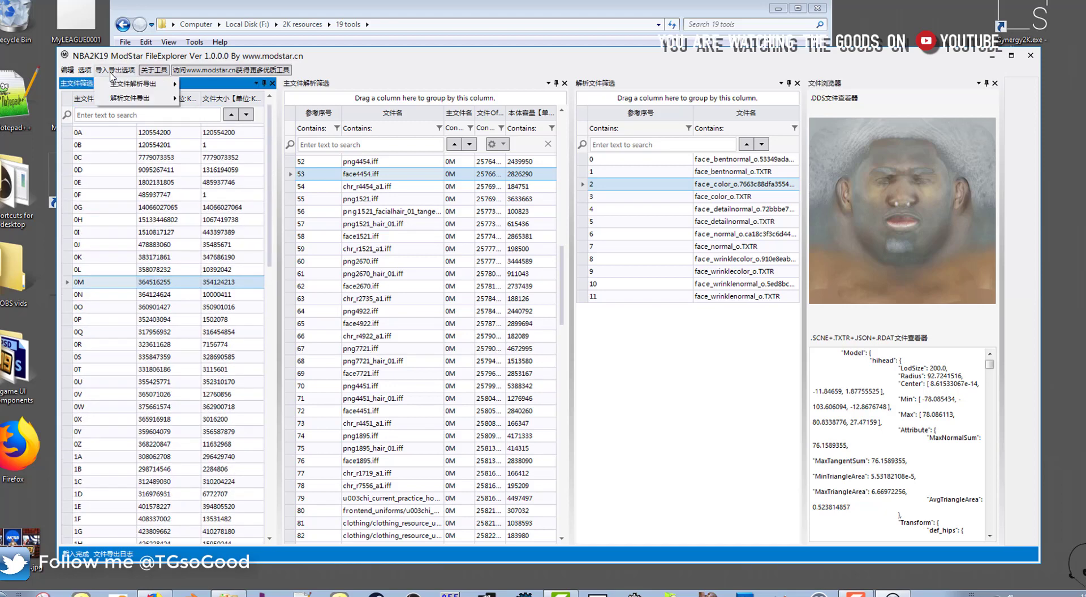
{"action": "mouse_move", "coordinate": [132, 83]}
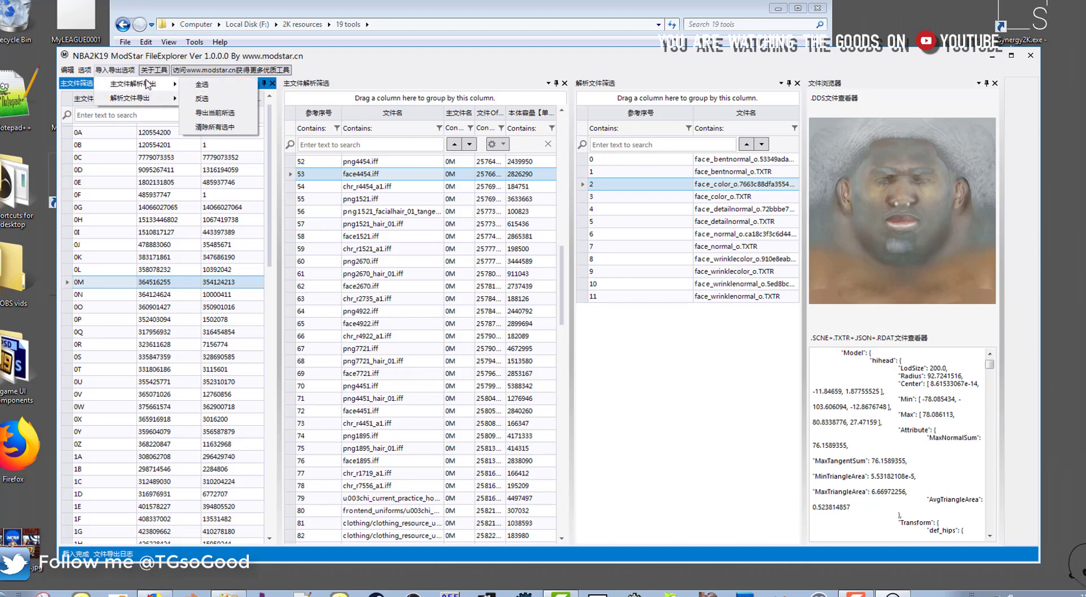
{"action": "left_click", "coordinate": [199, 86]}
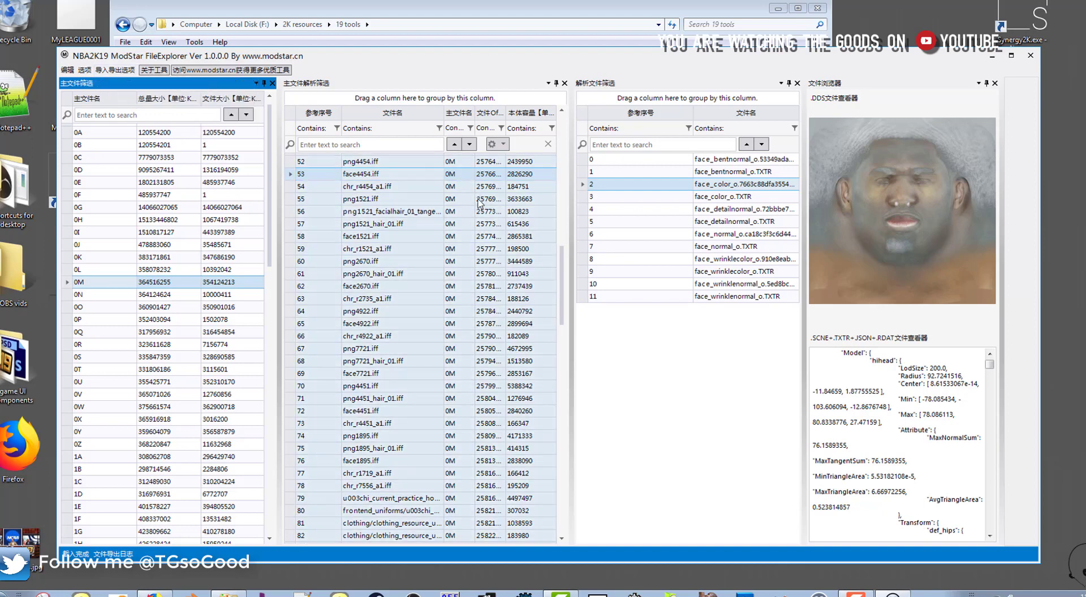
{"action": "left_click", "coordinate": [115, 71]}
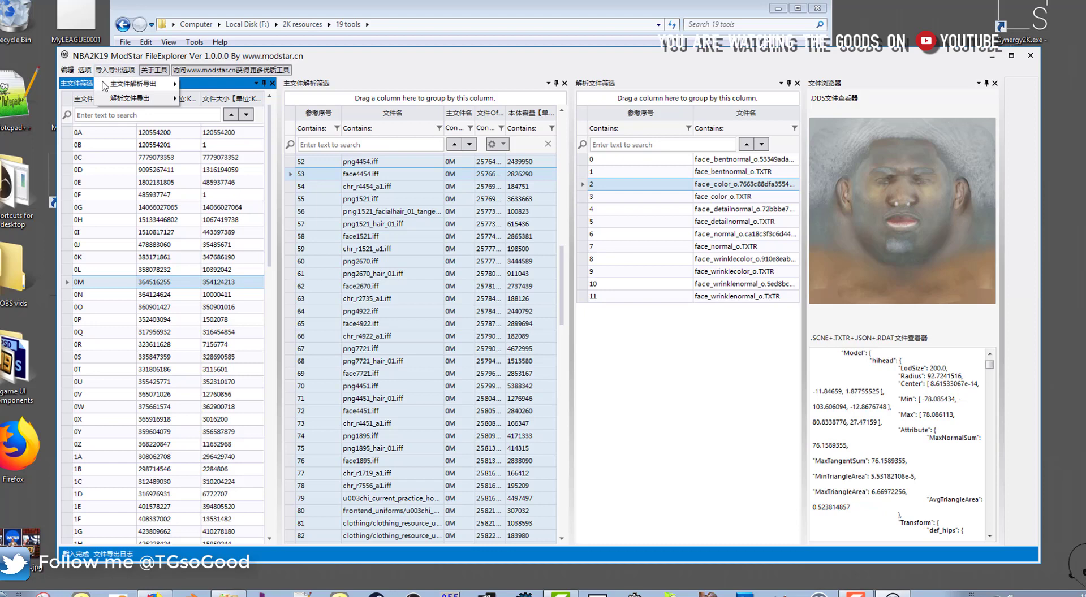
{"action": "mouse_move", "coordinate": [120, 88]}
{"action": "left_click", "coordinate": [215, 127]}
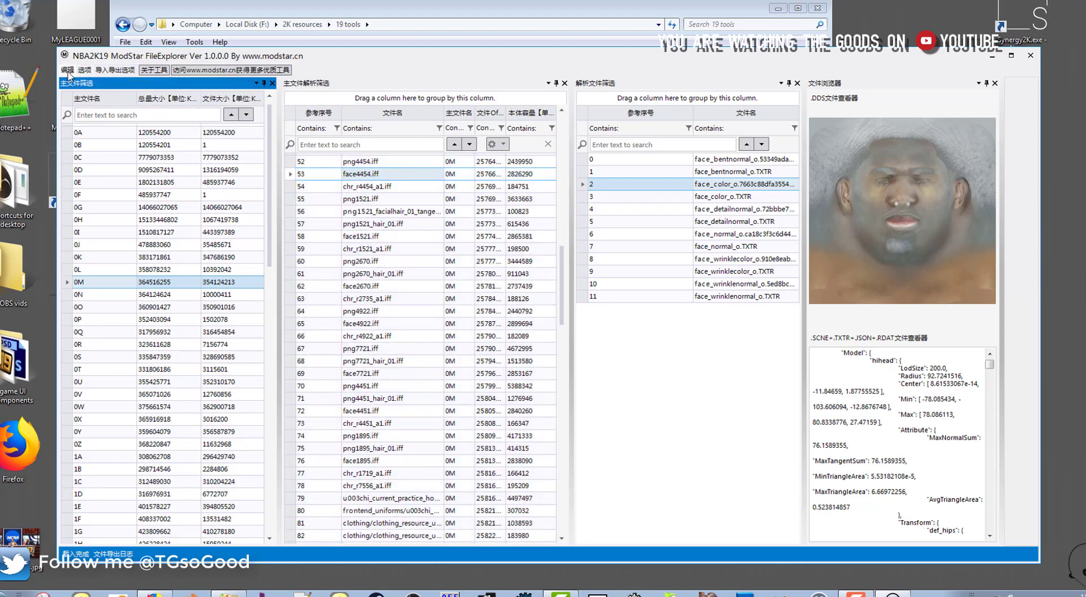
Switch the explorer's skin to Office2013Dark
{"action": "left_click", "coordinate": [85, 70]}
{"action": "mouse_move", "coordinate": [113, 84]}
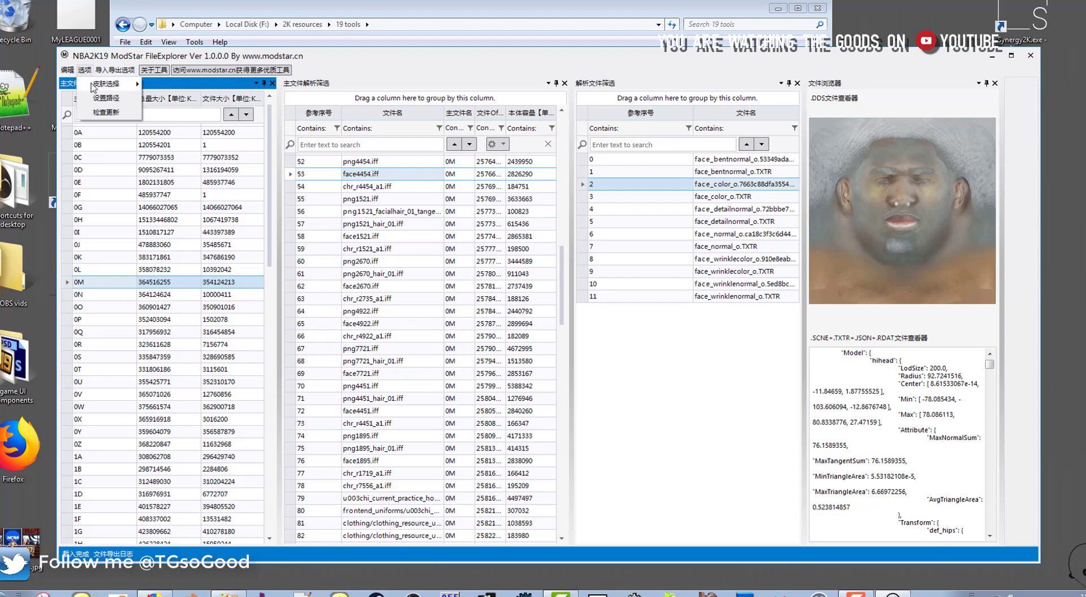
{"action": "left_click", "coordinate": [244, 85]}
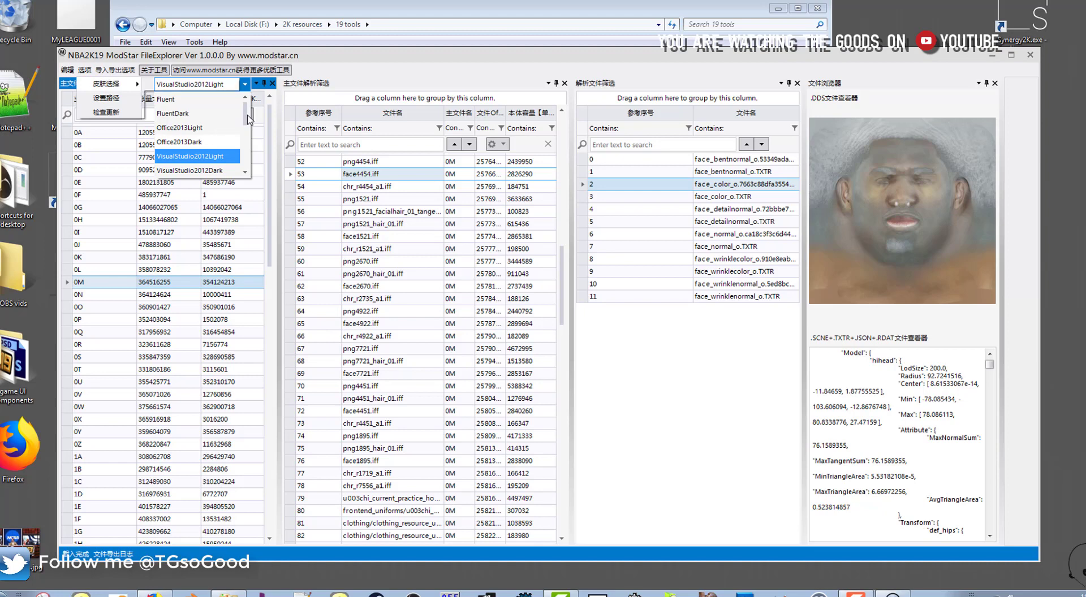
{"action": "left_click", "coordinate": [226, 127]}
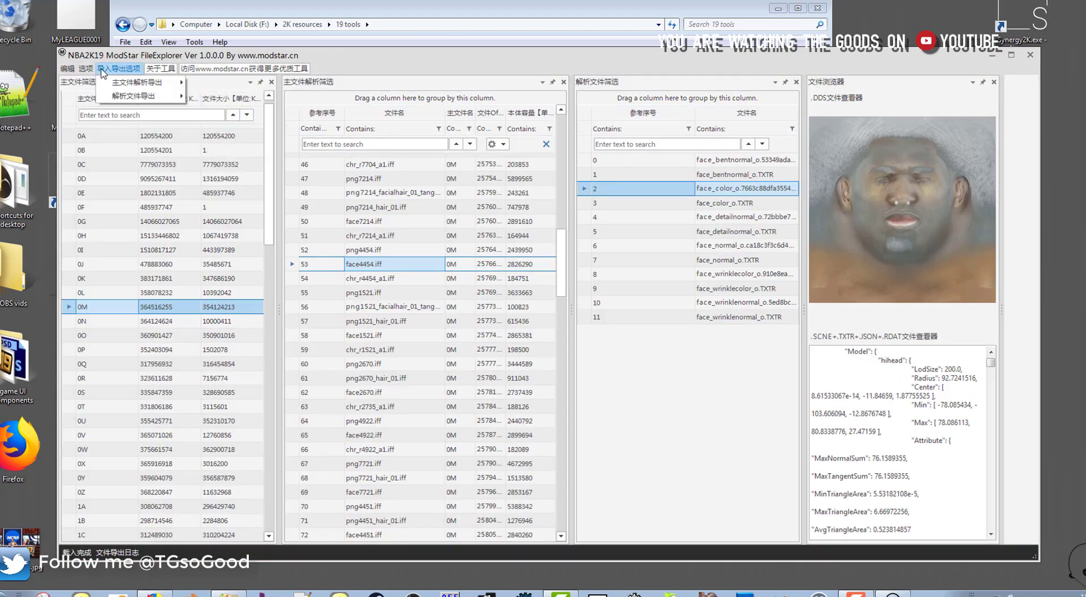
Switch the explorer's skin to Crystal
{"action": "left_click", "coordinate": [93, 72]}
{"action": "left_click", "coordinate": [92, 71]}
{"action": "mouse_move", "coordinate": [110, 82]}
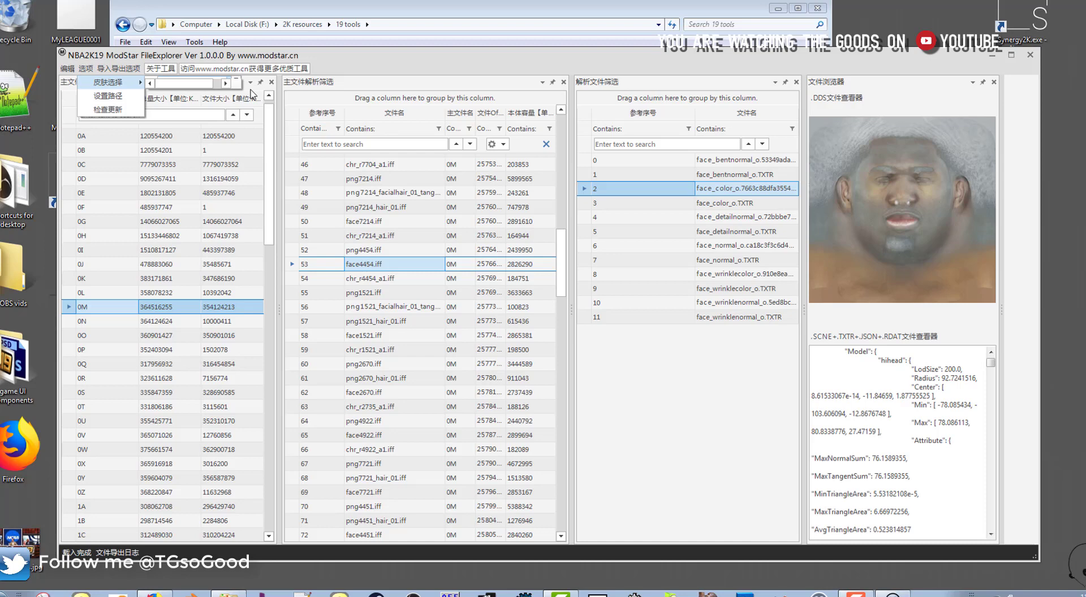
{"action": "left_click", "coordinate": [227, 83]}
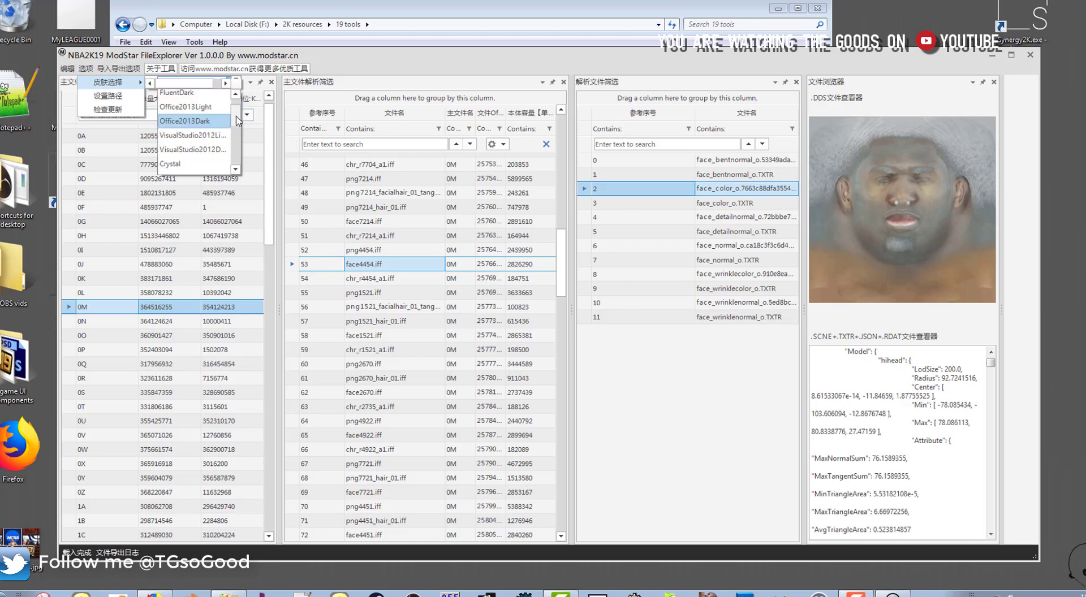
{"action": "left_click_drag", "start_coordinate": [238, 123], "coordinate": [199, 137]}
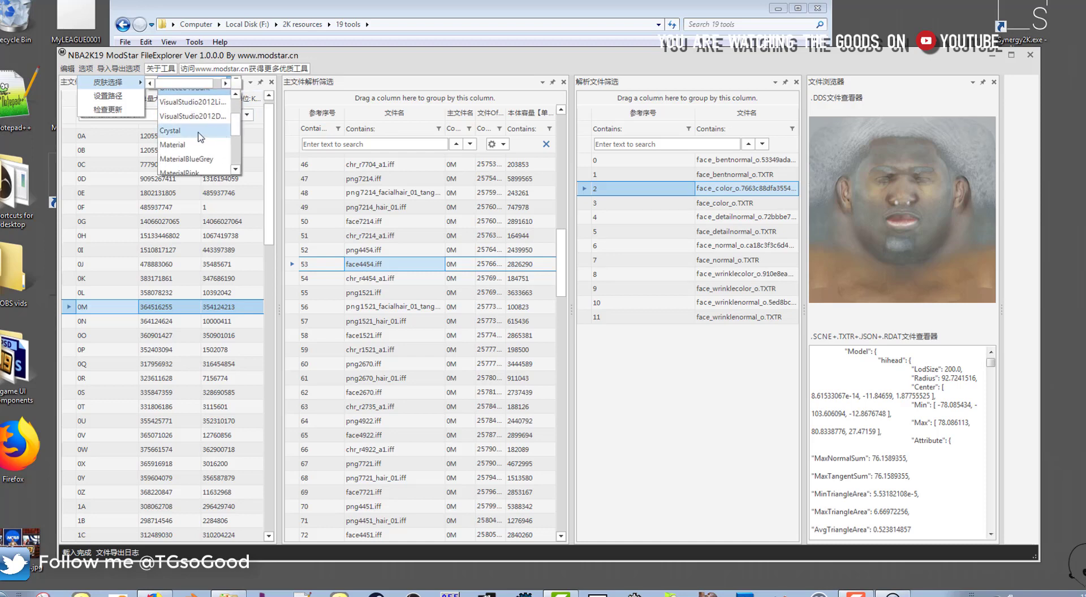
{"action": "left_click", "coordinate": [200, 137]}
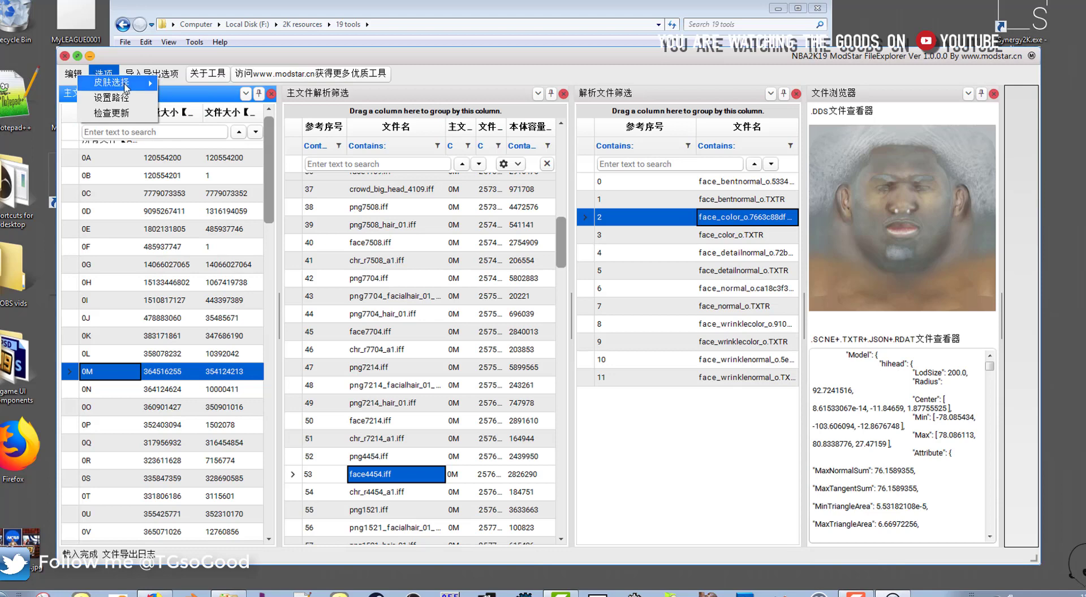
Switch the explorer's skin to MaterialBlueGrey
{"action": "mouse_move", "coordinate": [127, 88]}
{"action": "left_click", "coordinate": [239, 84]}
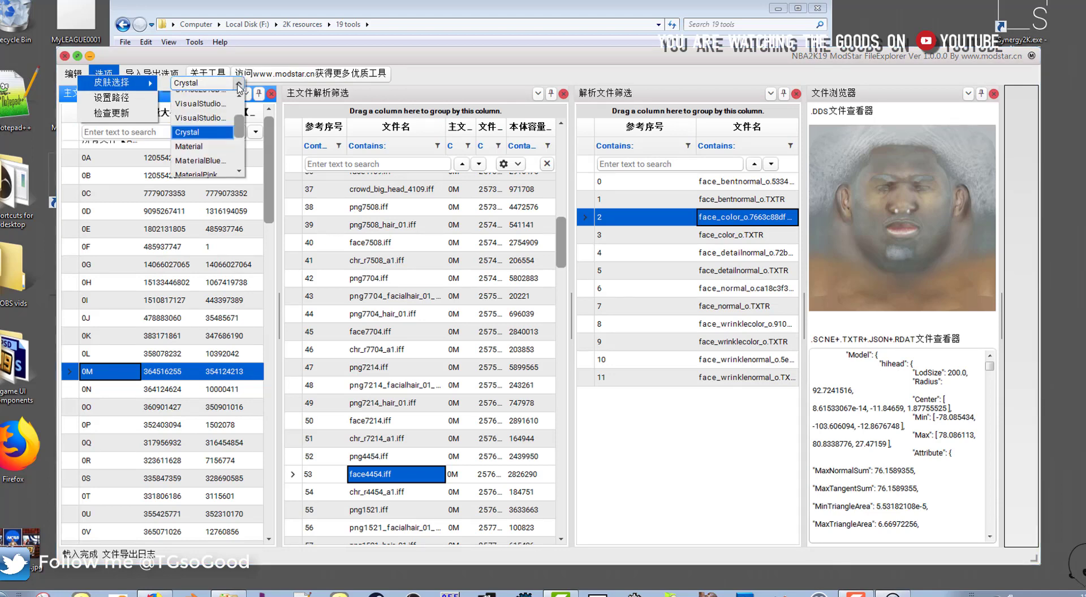
{"action": "left_click", "coordinate": [209, 163]}
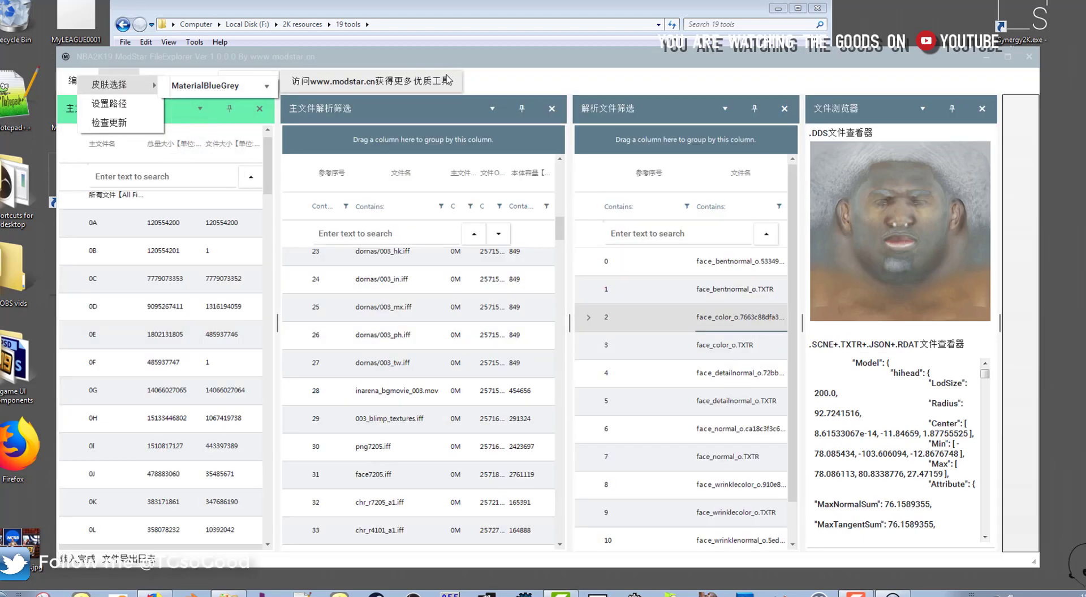
Switch the explorer's skin to Desert
{"action": "left_click", "coordinate": [268, 86]}
{"action": "scroll", "coordinate": [276, 150], "scroll_direction": "down", "scroll_amount": 2}
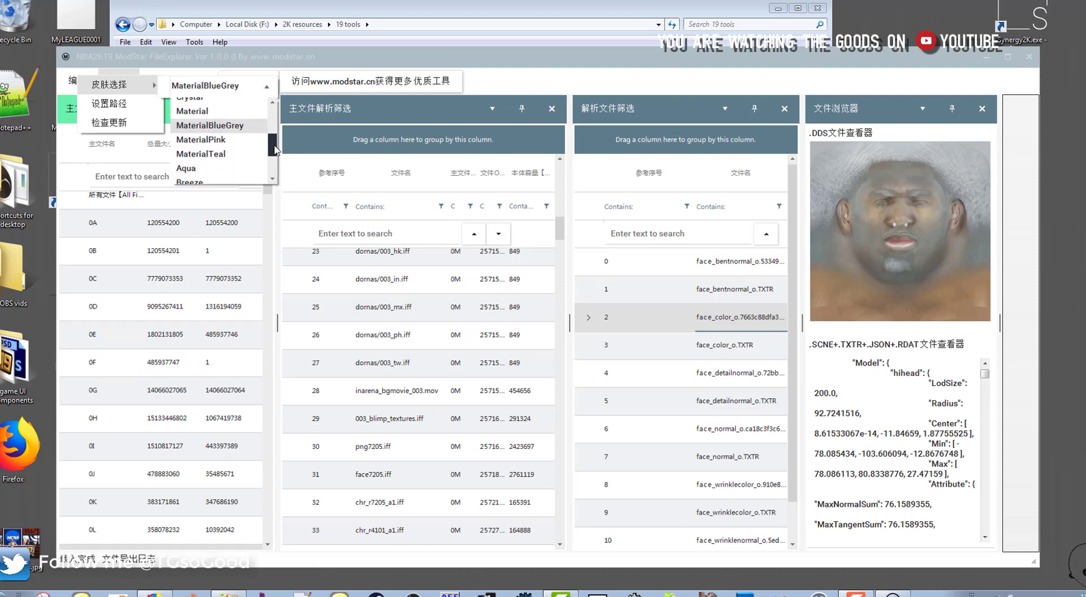
{"action": "left_click_drag", "start_coordinate": [276, 150], "coordinate": [275, 163]}
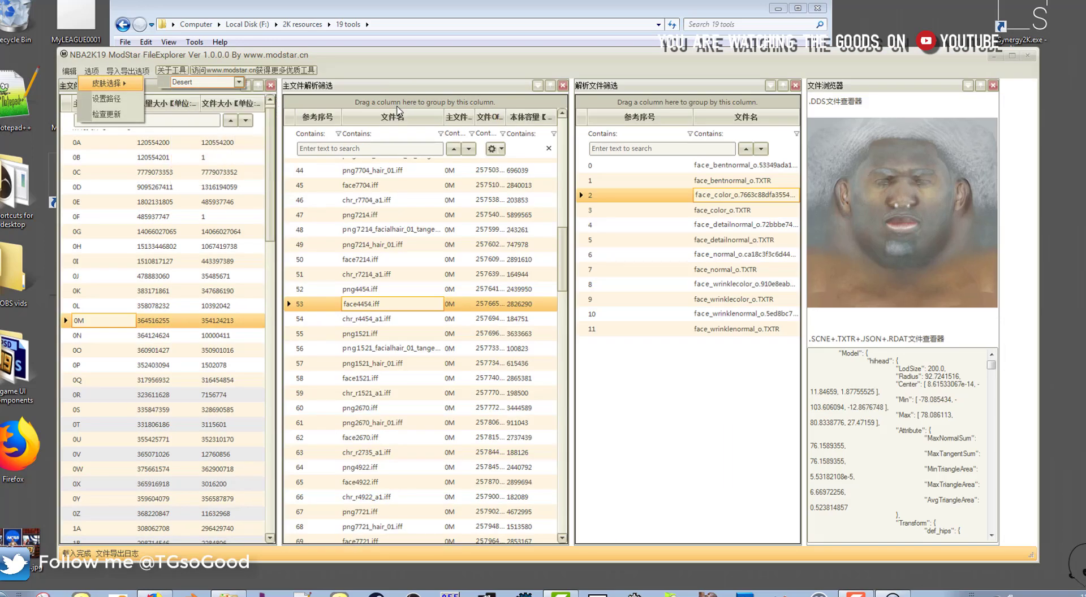
List the parsed contents of main file 0O and look through its png and face entries
{"action": "left_click_drag", "start_coordinate": [563, 247], "coordinate": [571, 204]}
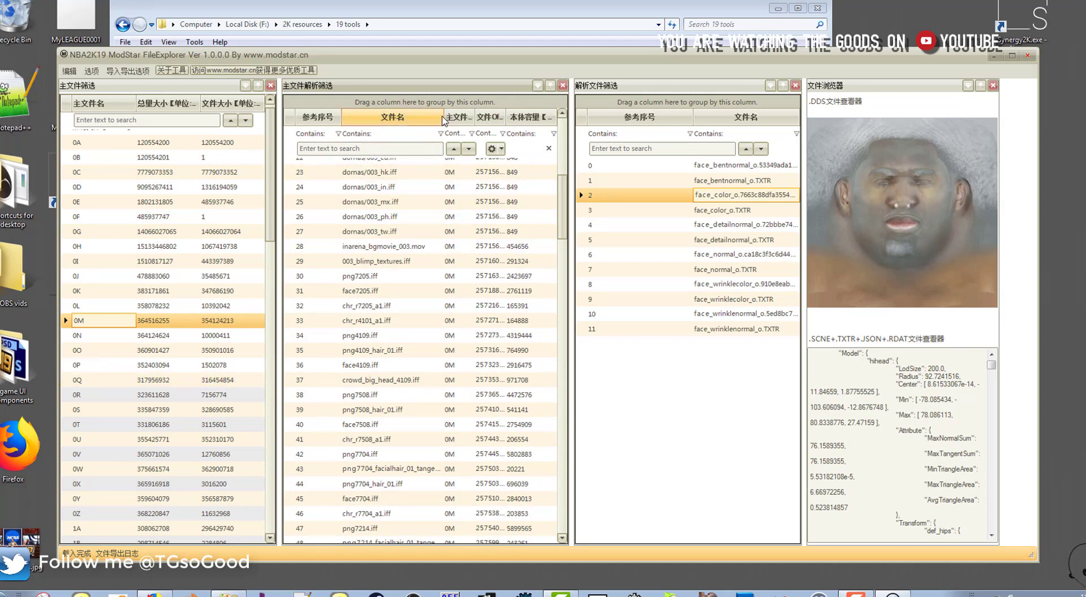
{"action": "left_click", "coordinate": [120, 353]}
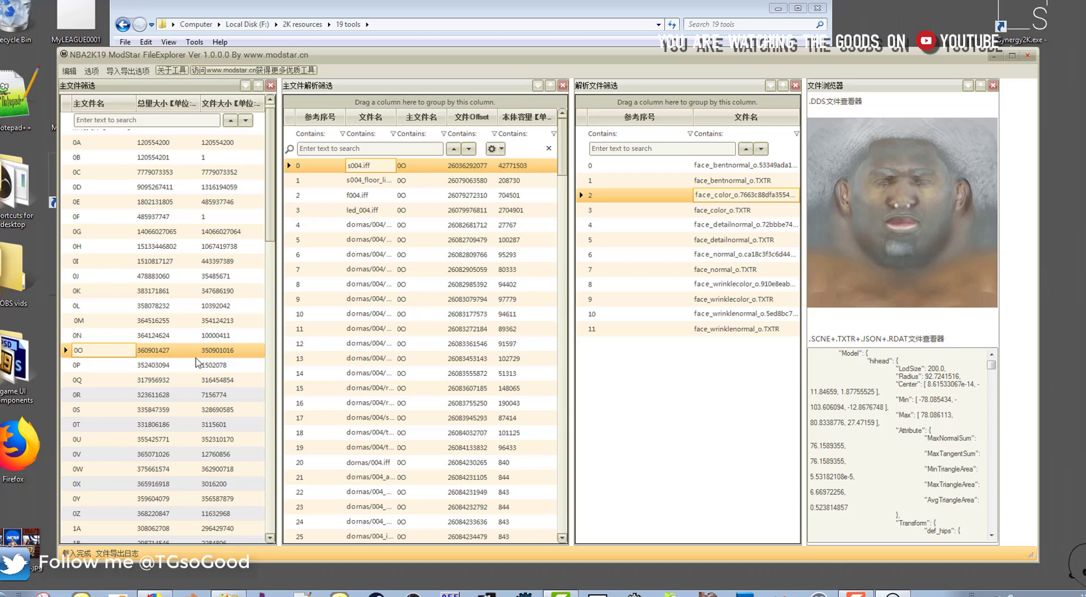
{"action": "left_click_drag", "start_coordinate": [563, 159], "coordinate": [562, 255]}
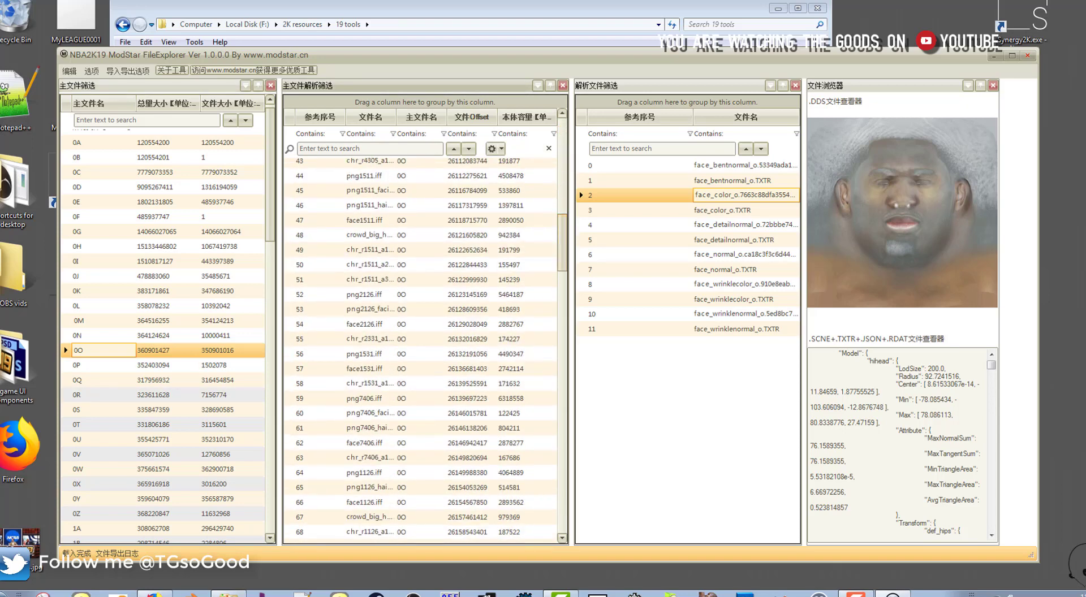
Bring up the Windows folder window, open the NBA 2K19 game folder and select its manifest file
{"action": "left_click", "coordinate": [752, 8]}
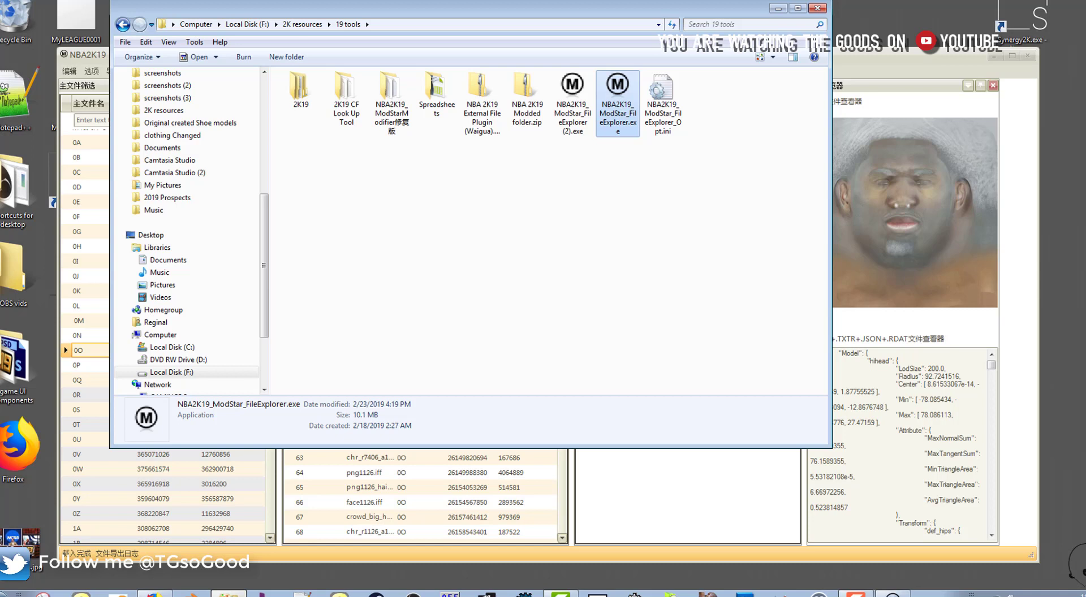
{"action": "scroll", "coordinate": [259, 215], "scroll_direction": "up", "scroll_amount": 1}
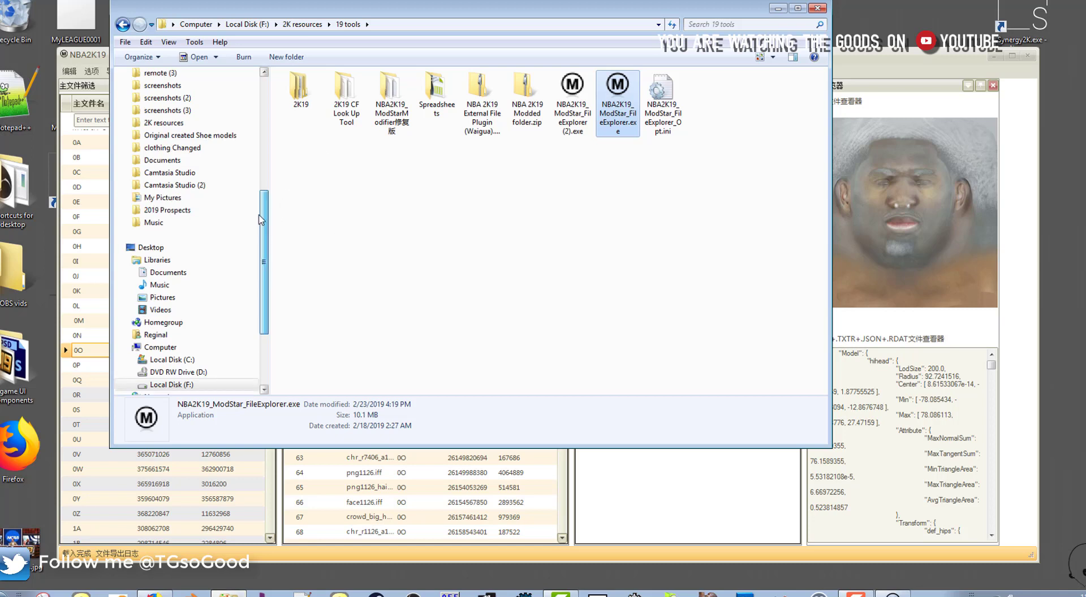
{"action": "scroll", "coordinate": [259, 215], "scroll_direction": "up", "scroll_amount": 3}
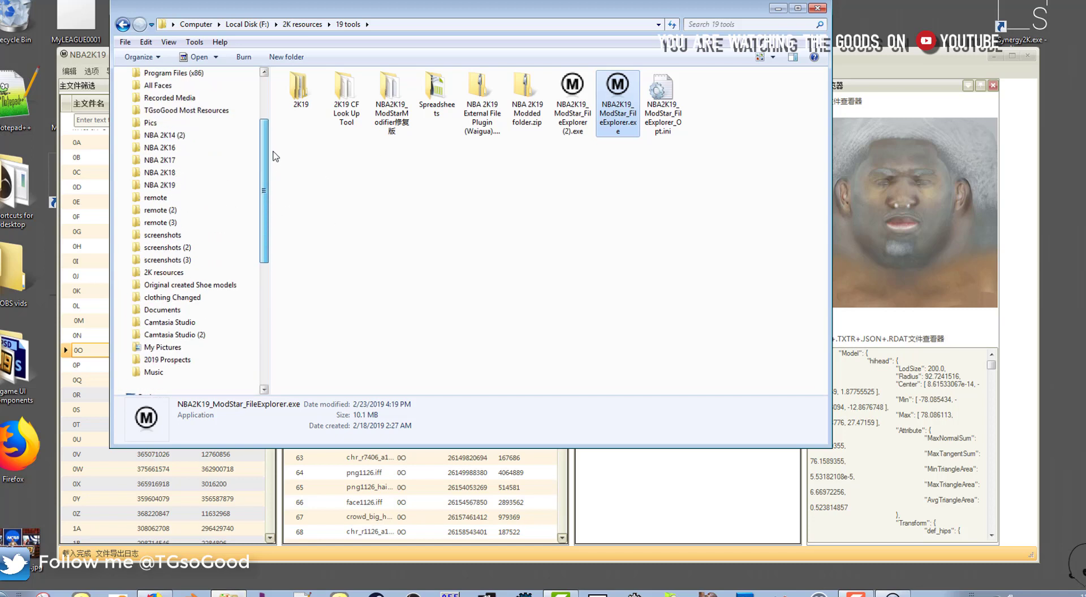
{"action": "left_click", "coordinate": [187, 185]}
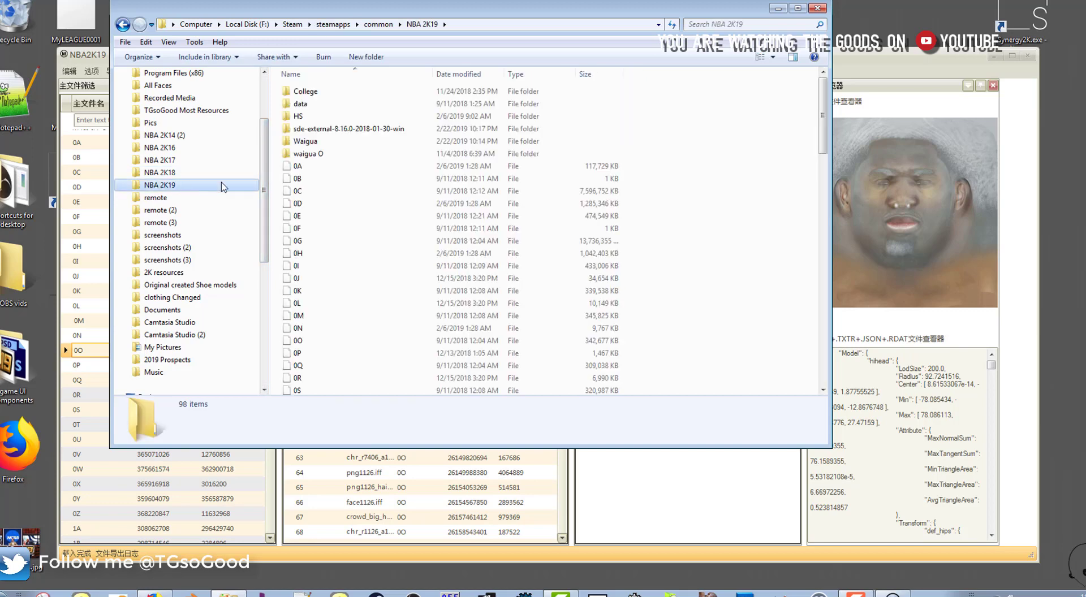
{"action": "left_click", "coordinate": [764, 121]}
{"action": "type", "text": "2M"}
{"action": "scroll", "coordinate": [453, 255], "scroll_direction": "down", "scroll_amount": 6}
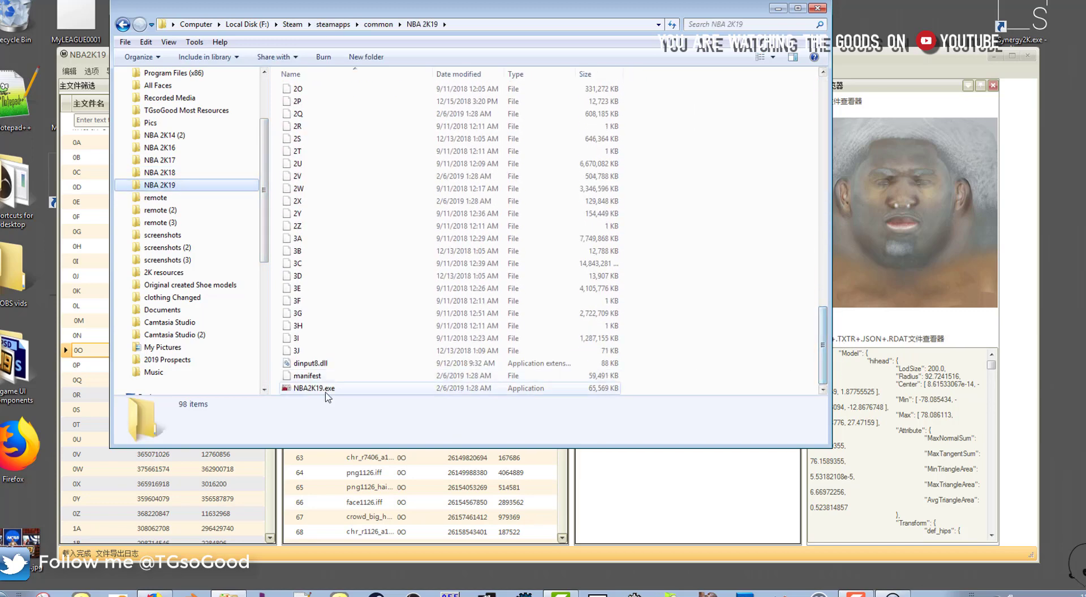
{"action": "left_click", "coordinate": [298, 377]}
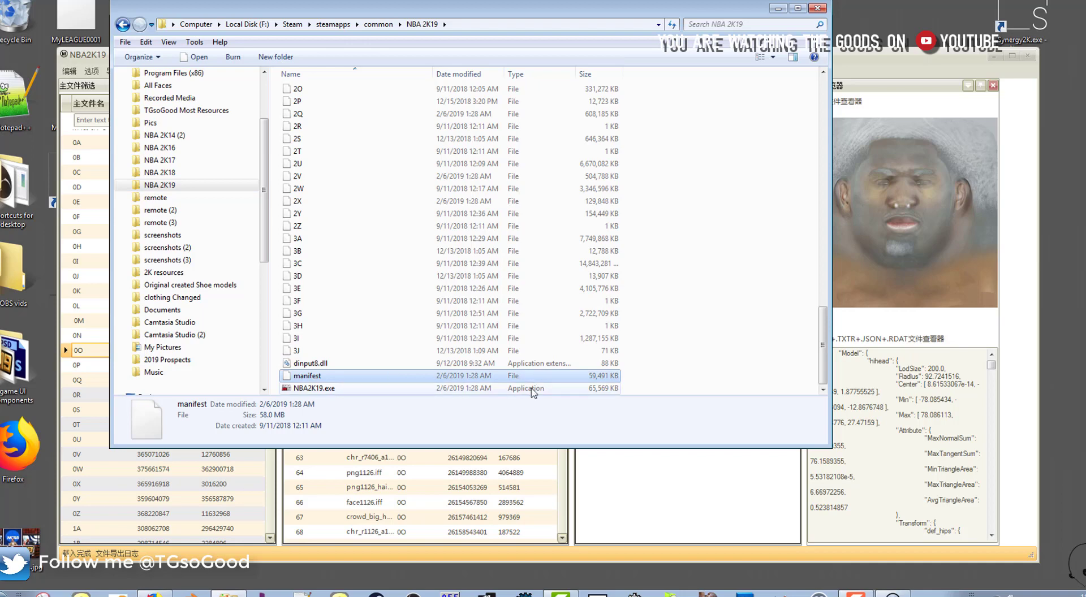
Switch to the manifest in Notepad++ and examine its first entries, from the 0A files to the 0C file s729_floor_lightmap.iff
{"action": "left_click", "coordinate": [302, 594]}
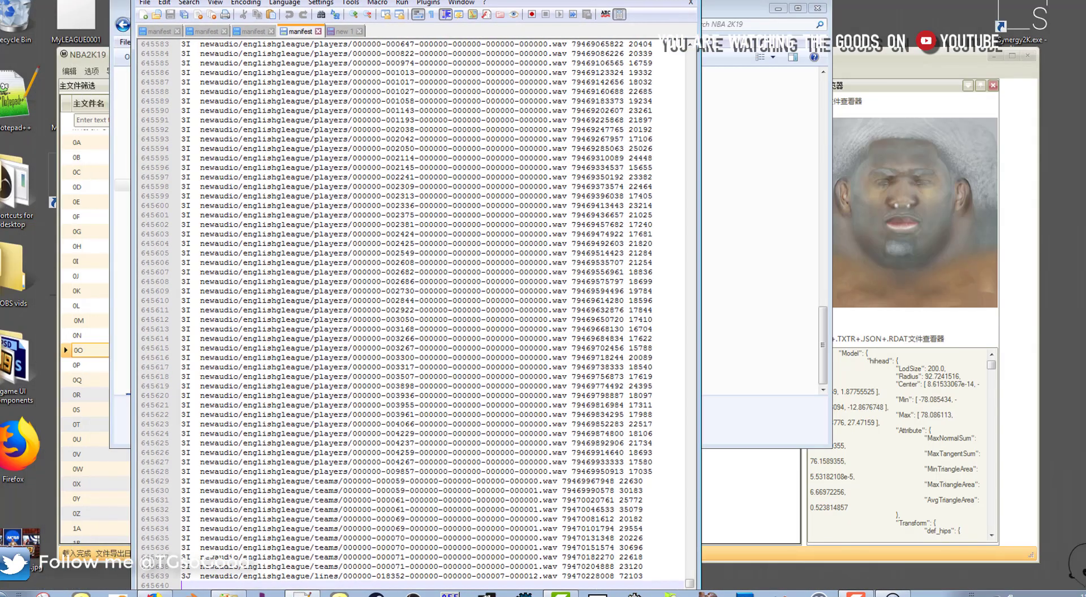
{"action": "left_click_drag", "start_coordinate": [690, 582], "coordinate": [693, 54]}
{"action": "left_click", "coordinate": [358, 168]}
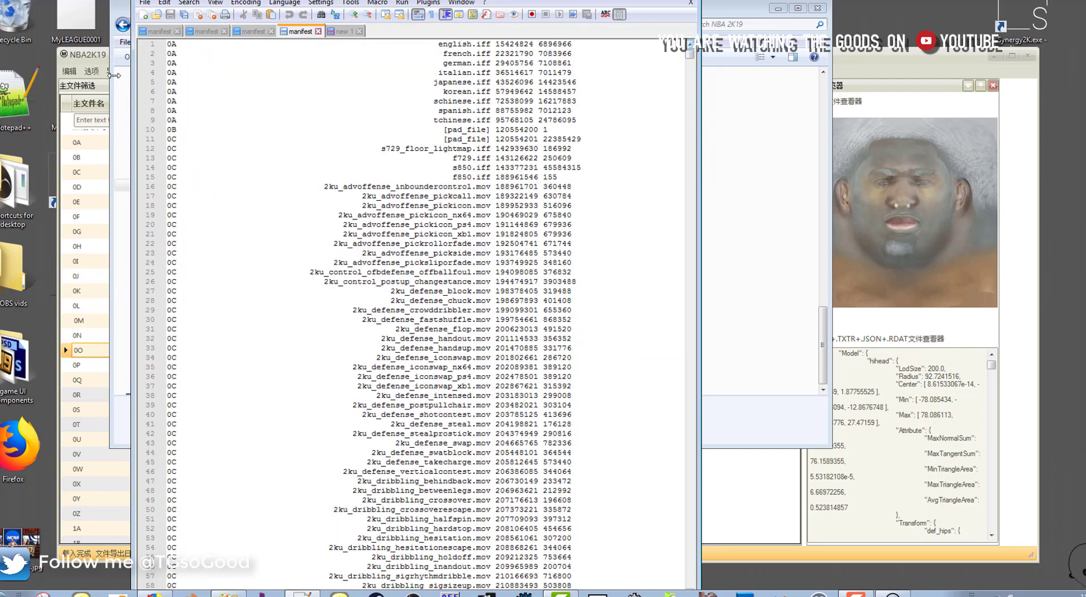
{"action": "left_click_drag", "start_coordinate": [172, 47], "coordinate": [173, 73]}
{"action": "left_click", "coordinate": [174, 74]}
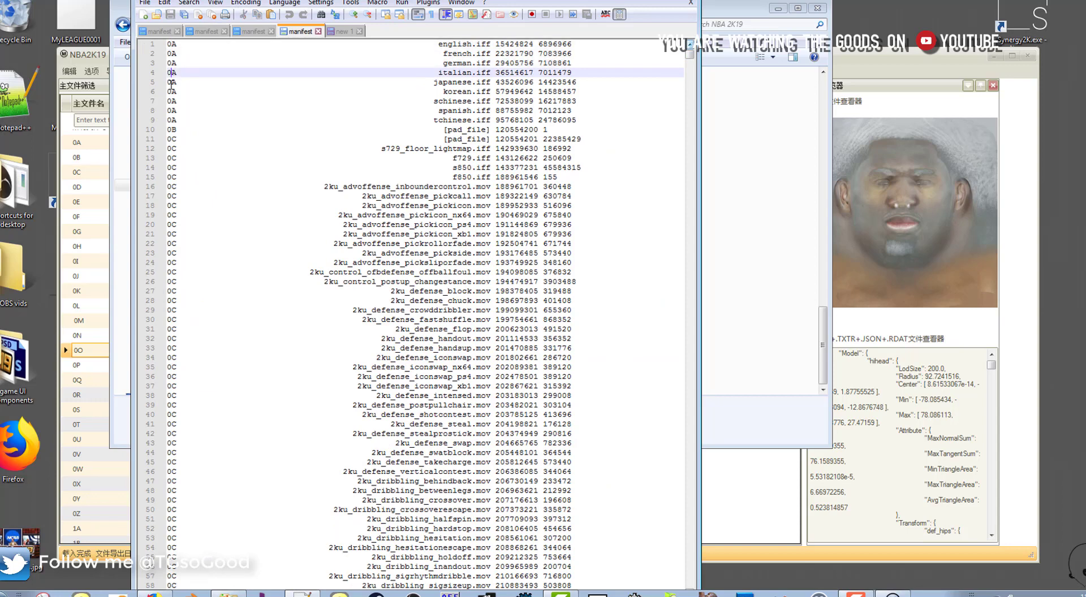
{"action": "left_click", "coordinate": [171, 82]}
{"action": "left_click", "coordinate": [175, 139]}
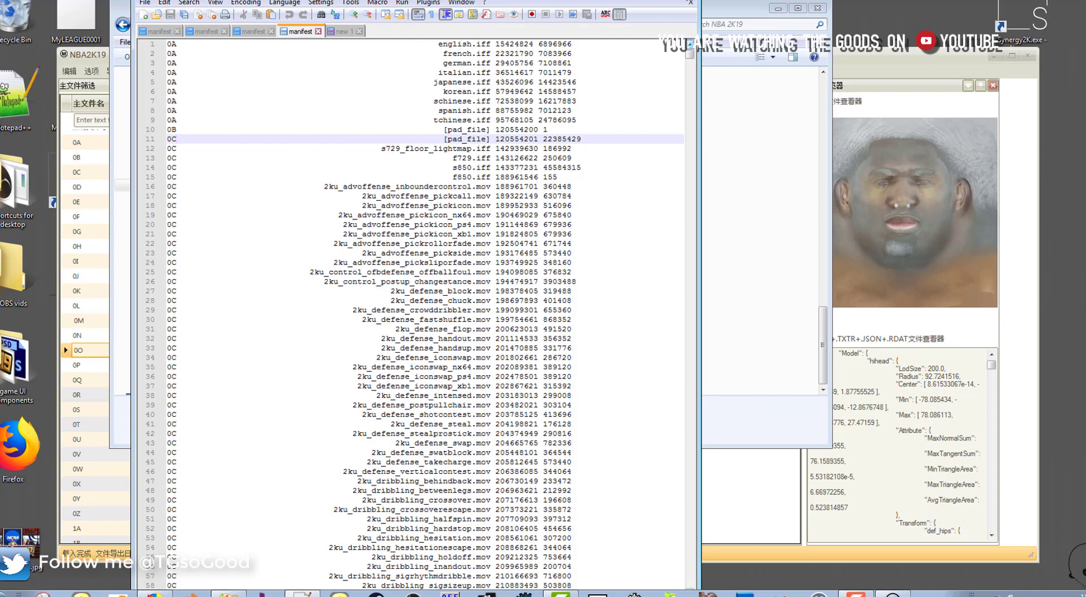
{"action": "left_click", "coordinate": [417, 149]}
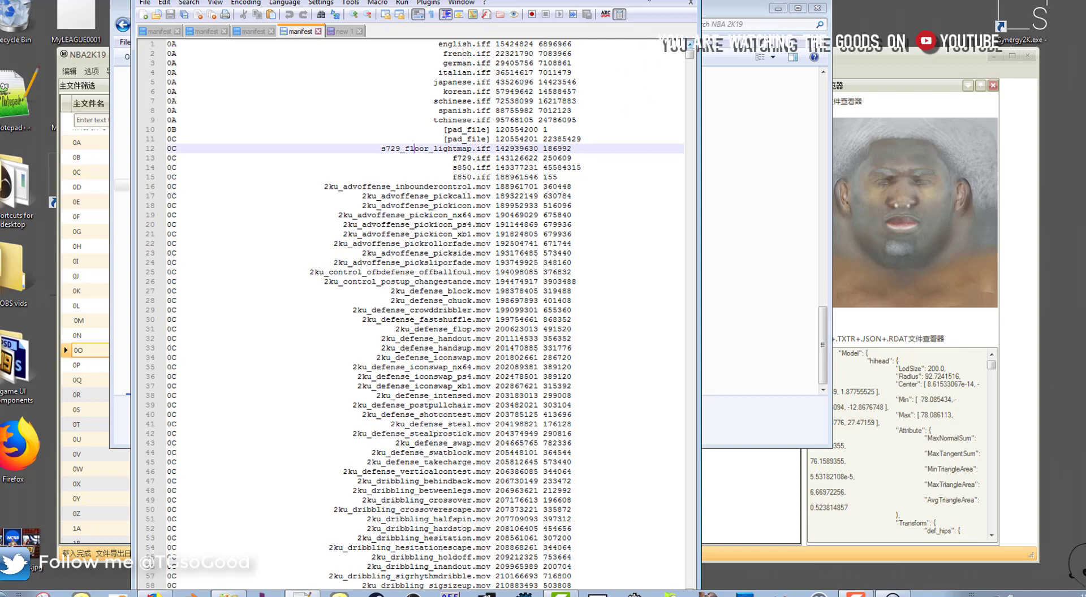
Put away the manifest and close the game folder, returning to ModStar FileExplorer to list the contents of main file 0C
{"action": "left_click", "coordinate": [649, 1]}
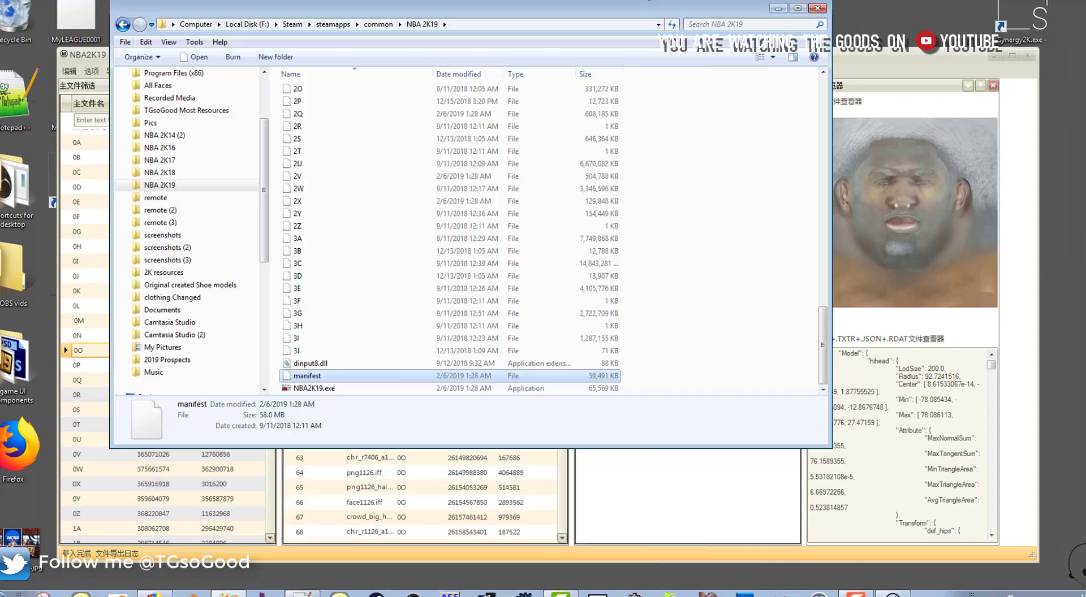
{"action": "left_click", "coordinate": [817, 8]}
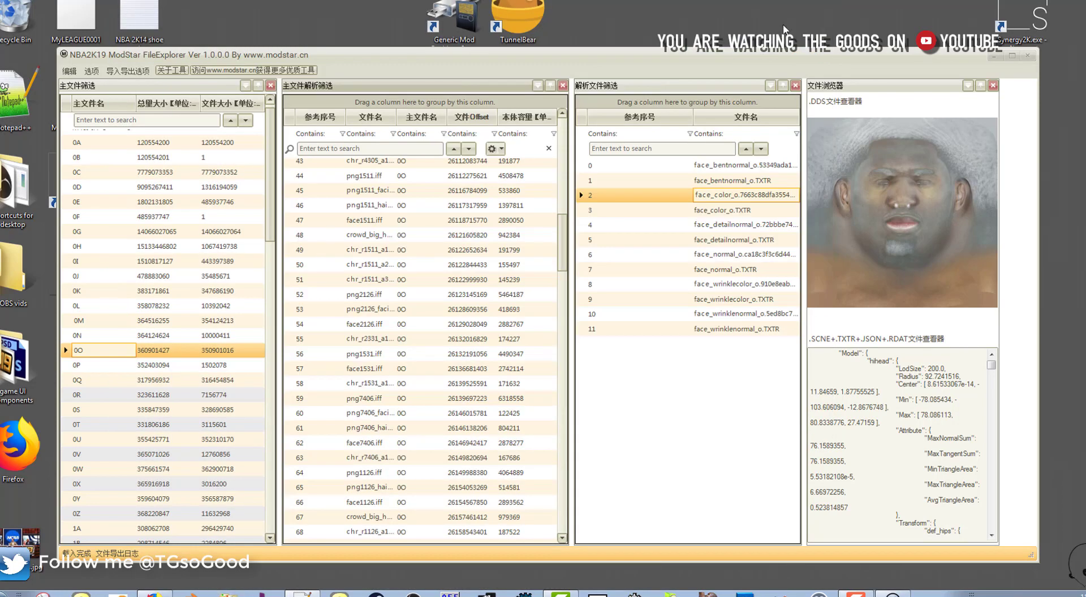
{"action": "left_click", "coordinate": [78, 174]}
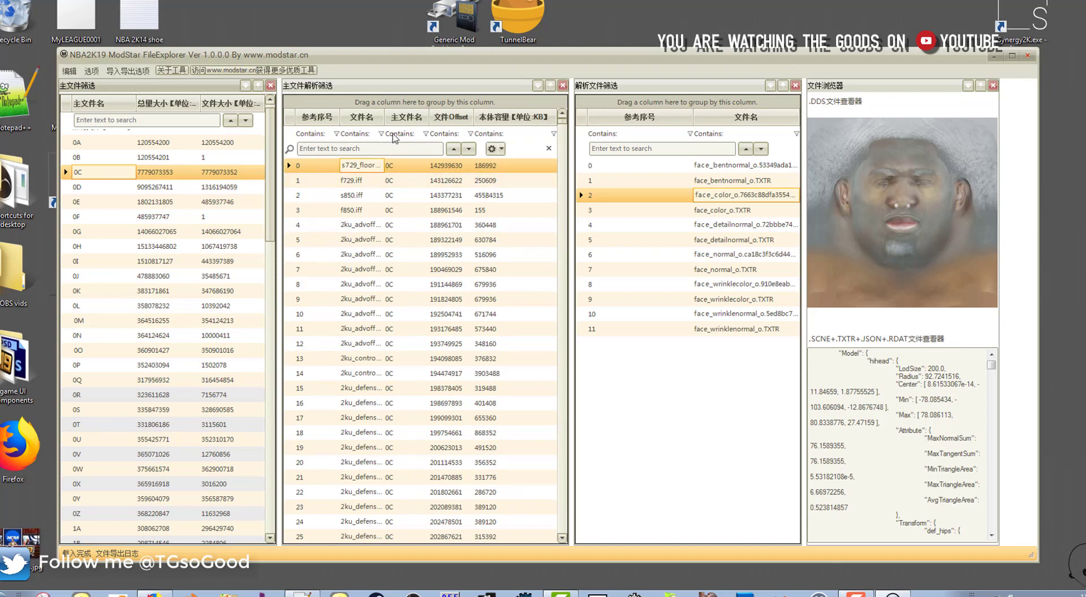
Widen the file name column in the list of 0C contents so the full file names fit
{"action": "left_click_drag", "start_coordinate": [383, 117], "coordinate": [456, 116]}
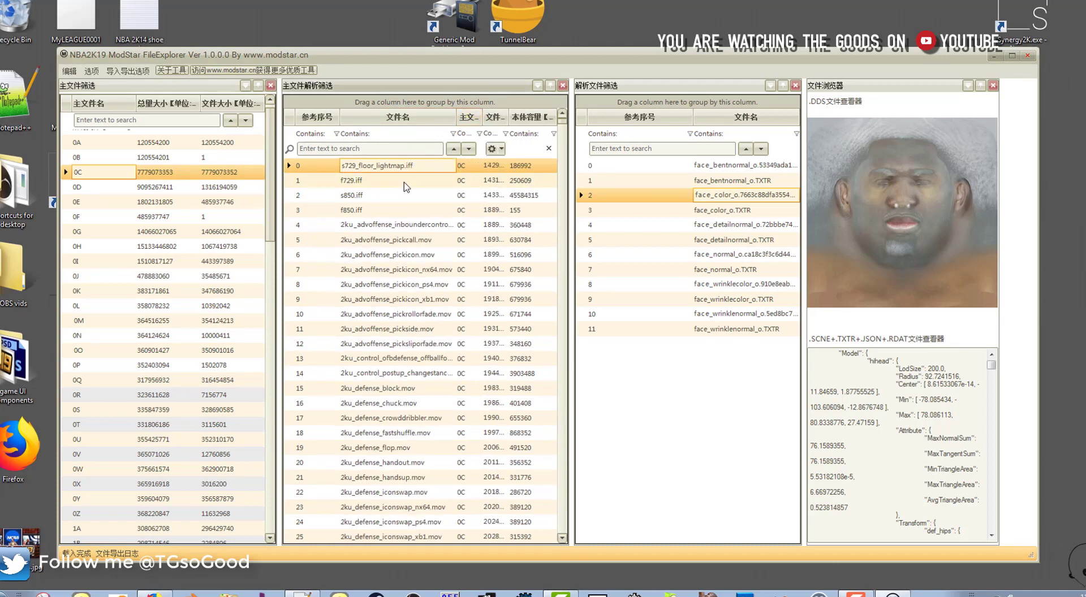
Sort the 0C contents by file name in ascending order and clear that sorting to restore the original order
{"action": "left_click", "coordinate": [423, 122]}
{"action": "right_click", "coordinate": [425, 116]}
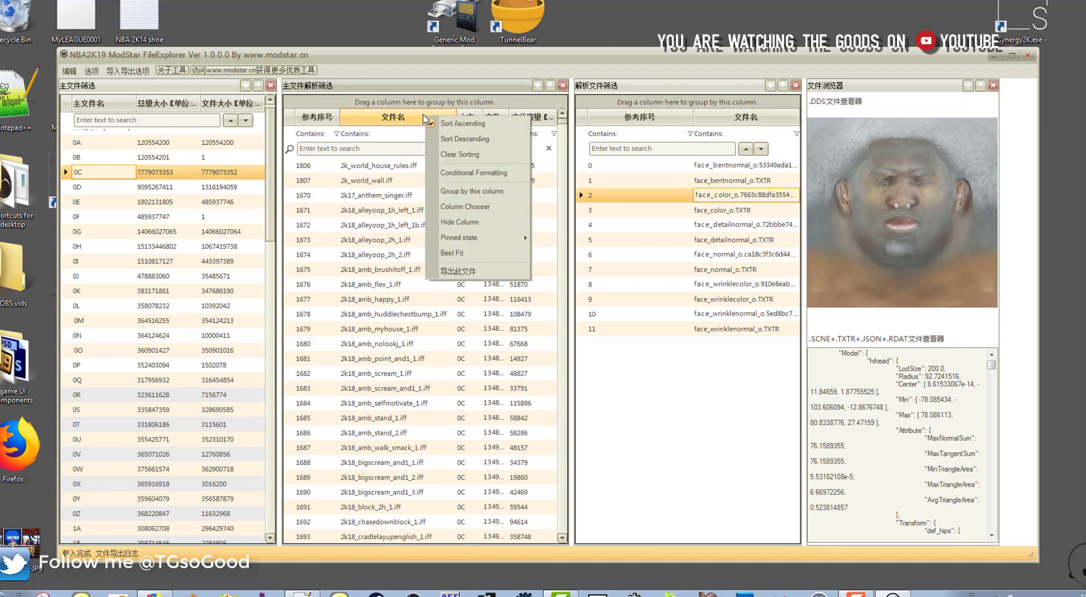
{"action": "left_click", "coordinate": [476, 127]}
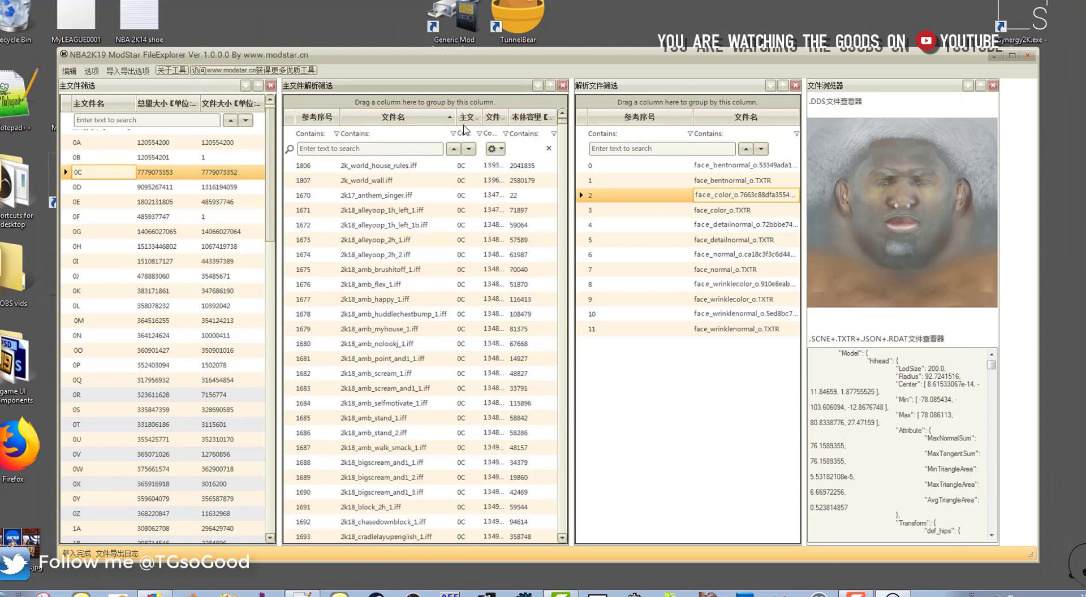
{"action": "right_click", "coordinate": [416, 119]}
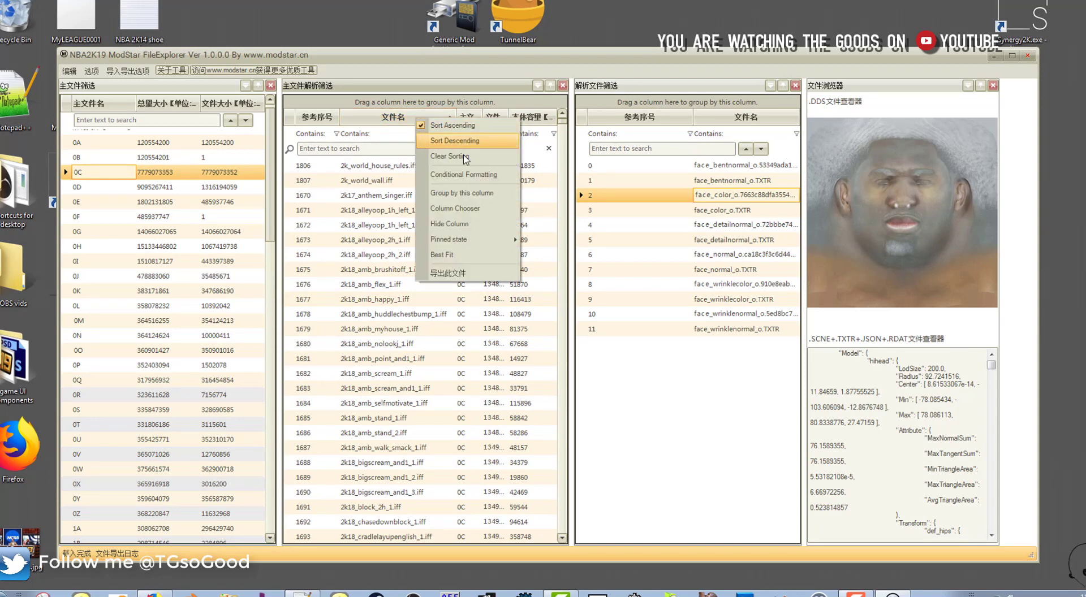
{"action": "left_click", "coordinate": [451, 157]}
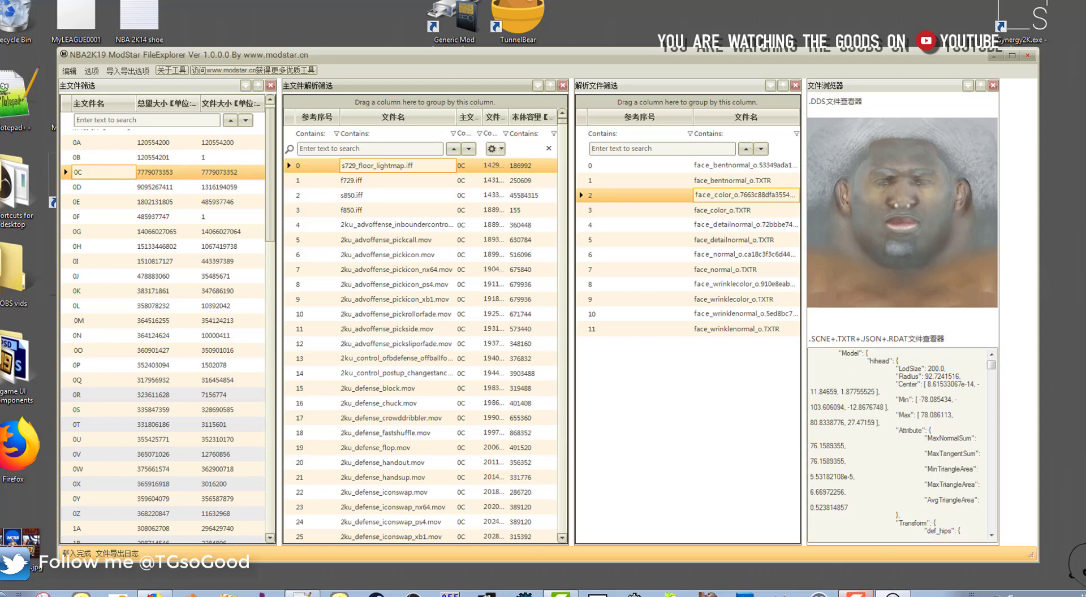
{"action": "left_click", "coordinate": [856, 593]}
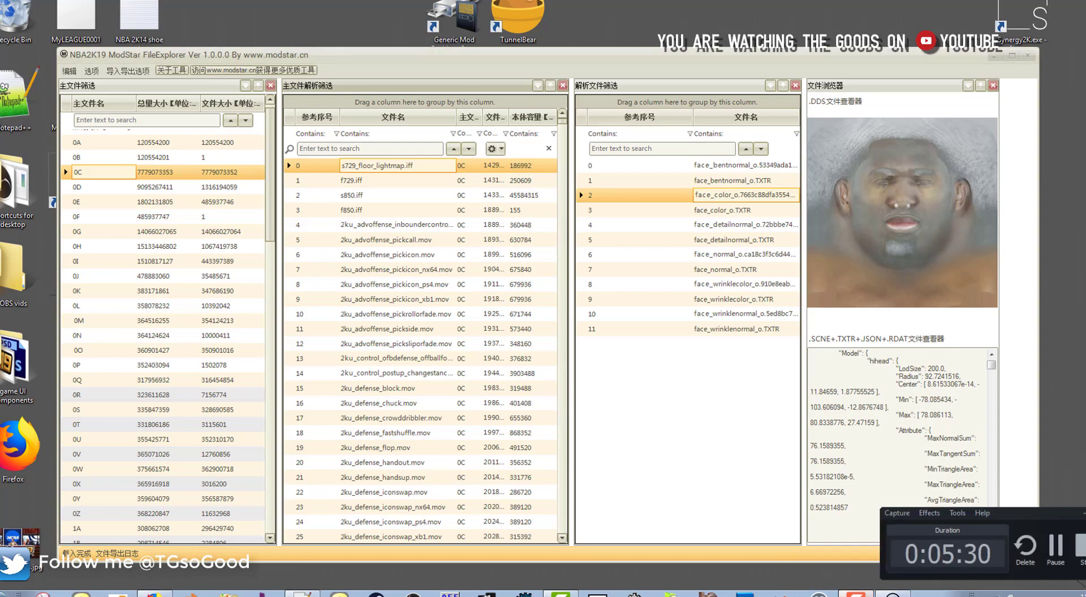